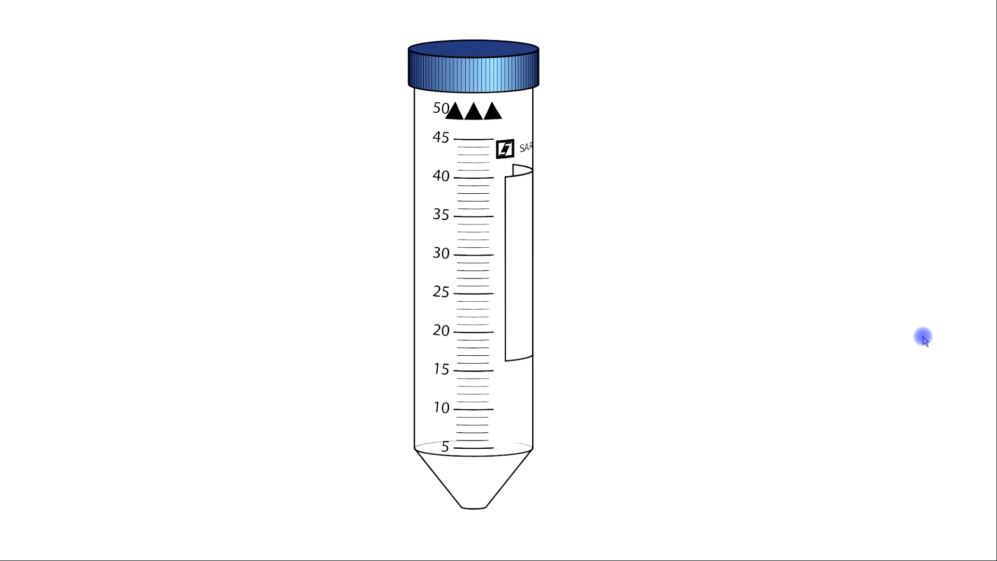
# Leave the slideshow, look at the beaker animation video and the tube image in GIMP, and return to the Impress slide
pyautogui.press('Escape')
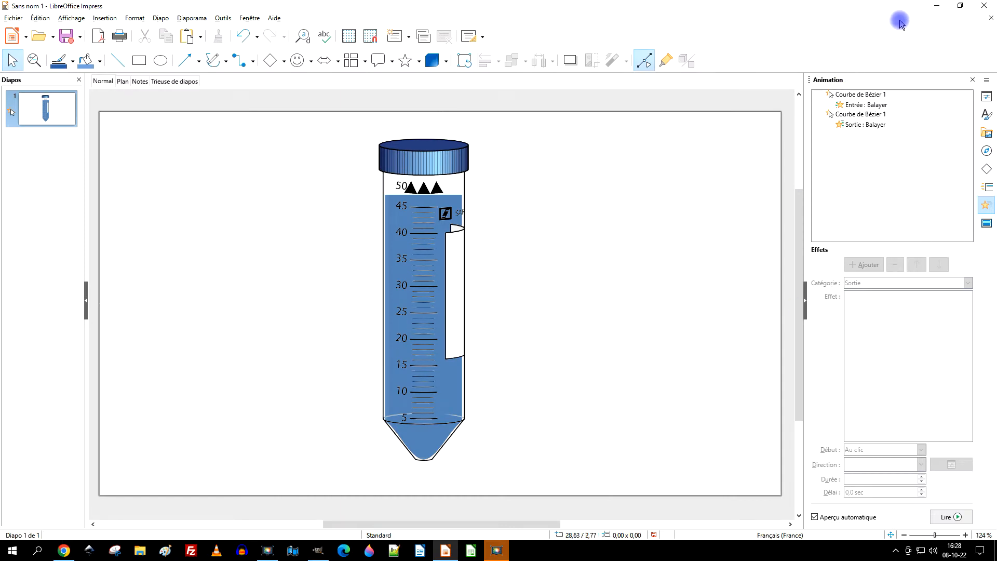
pyautogui.click(934, 7)
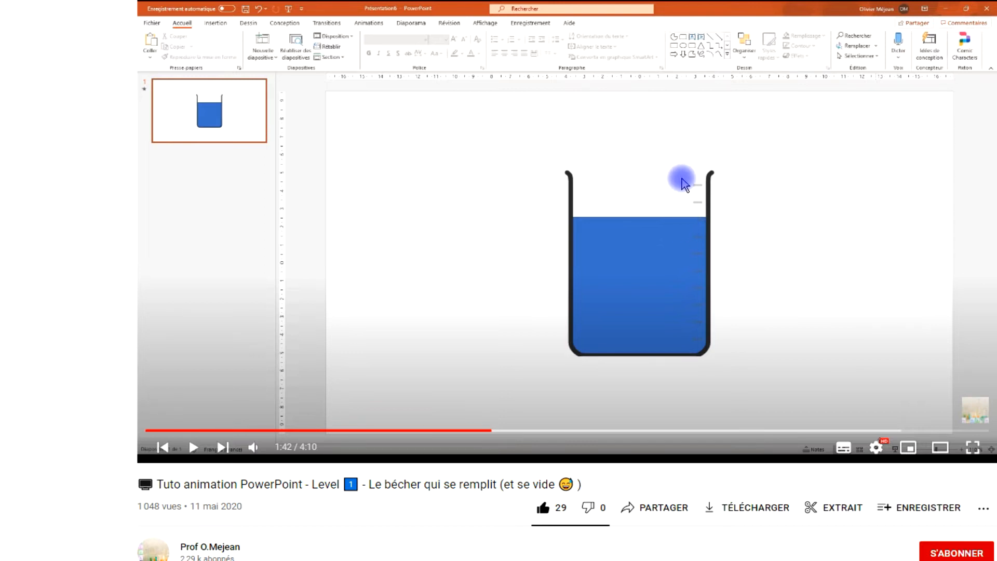
pyautogui.hotkey('alt', 'Tab')
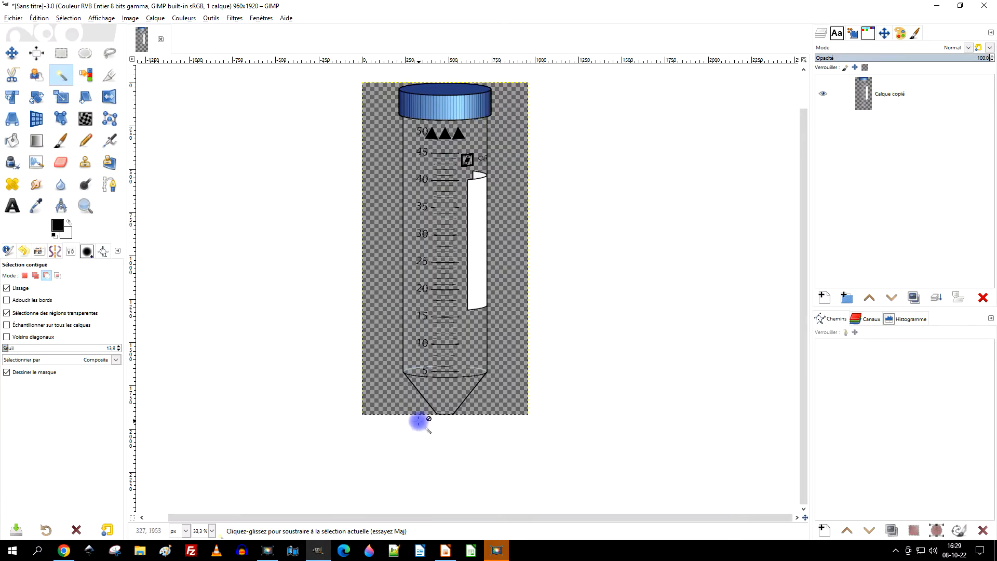
pyautogui.click(445, 550)
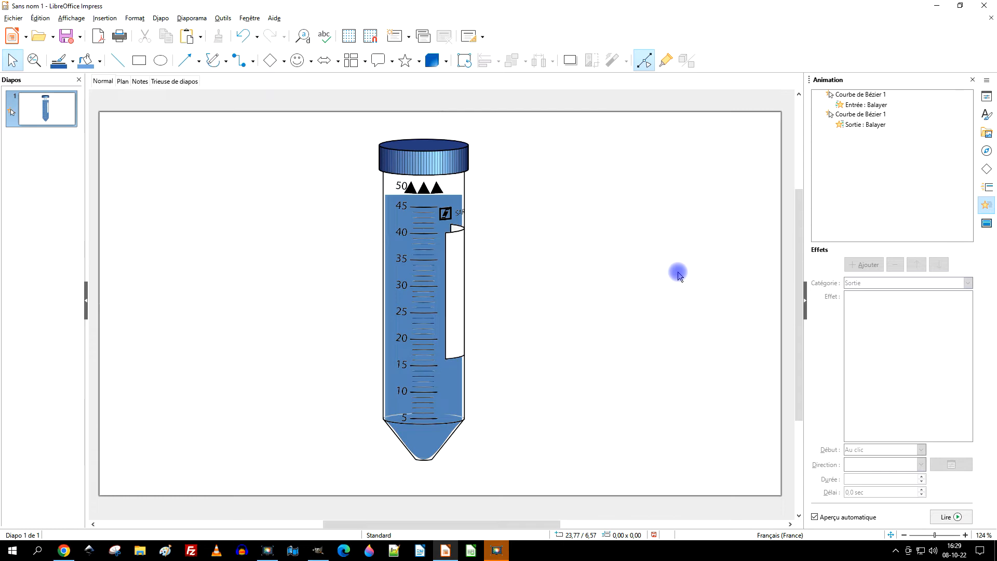
# Run the slideshow from the first slide and play the test tube's filling and emptying animations
pyautogui.click(191, 18)
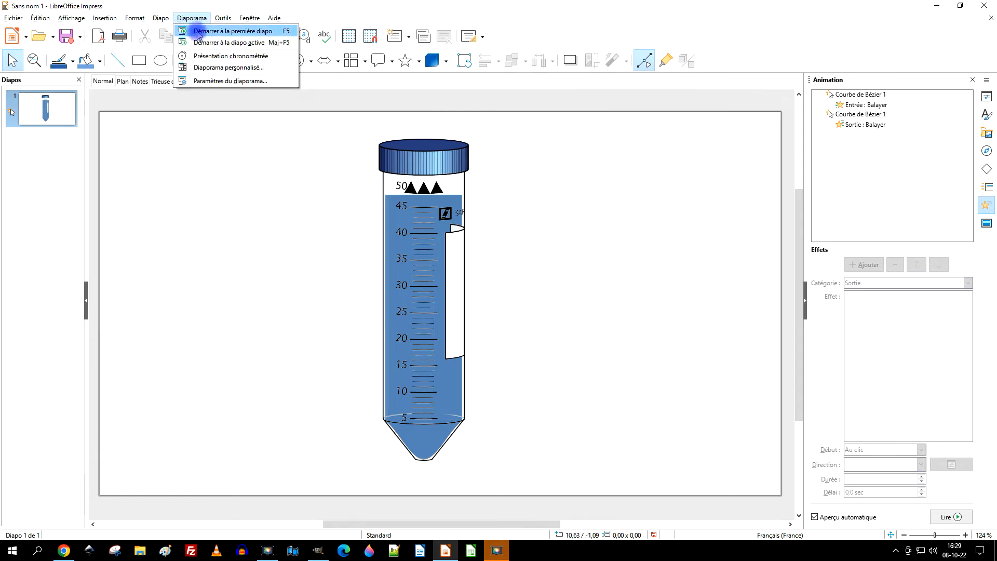
pyautogui.click(200, 28)
pyautogui.click(878, 243)
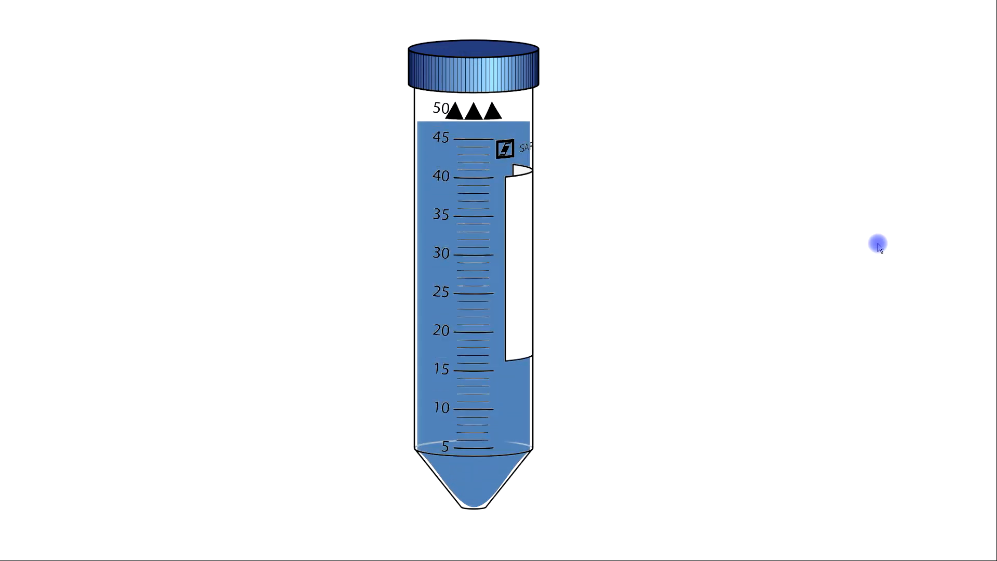
pyautogui.click(878, 244)
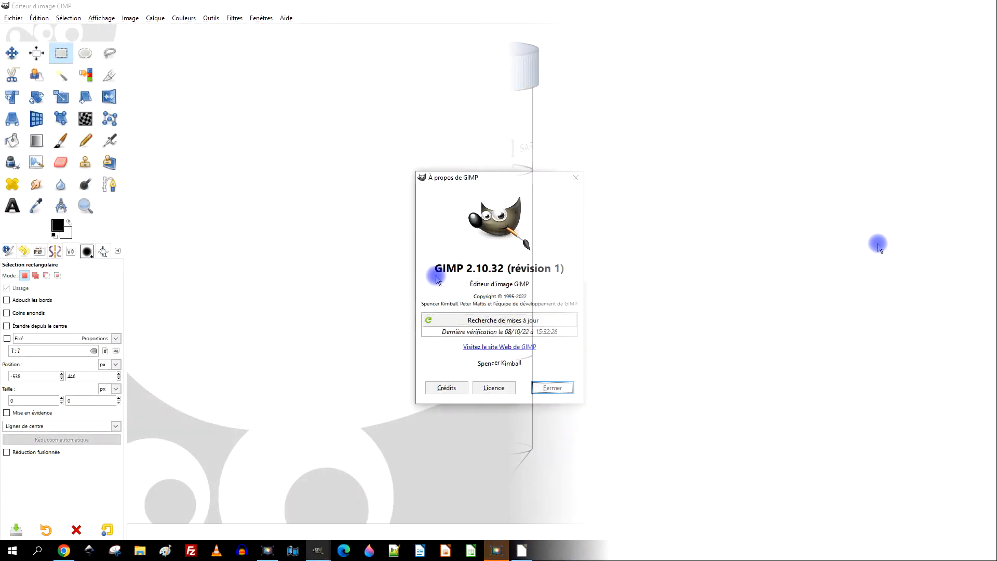
# Check the GIMP version in the About window and close it
pyautogui.moveTo(435, 267)
pyautogui.mouseDown()
pyautogui.moveTo(517, 267)
pyautogui.moveTo(490, 269)
pyautogui.moveTo(502, 270)
pyautogui.mouseUp()
pyautogui.click(551, 387)
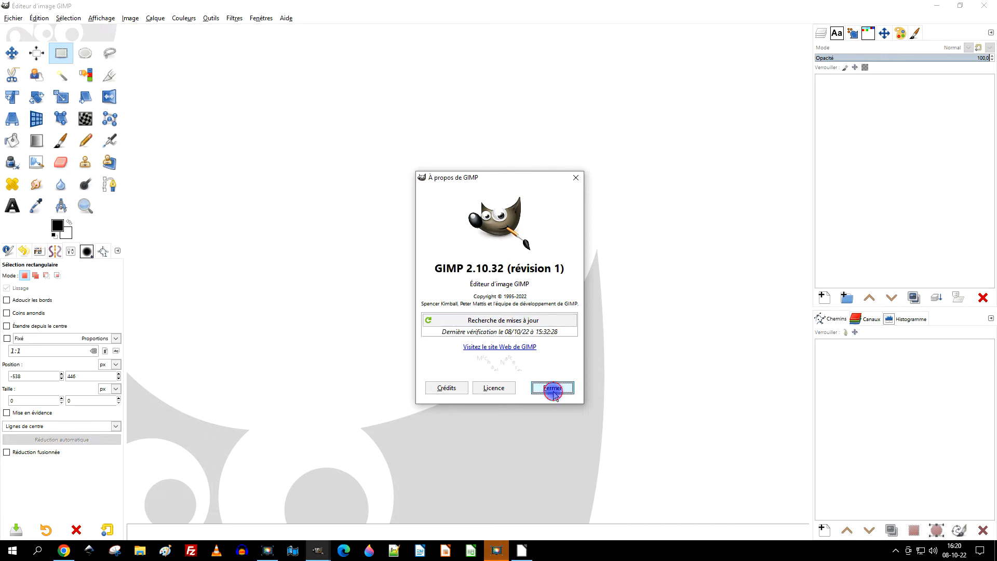
# Switch to the browser, open the Pixabay test tube image as a 960×1920 PNG, and copy it
pyautogui.click(936, 6)
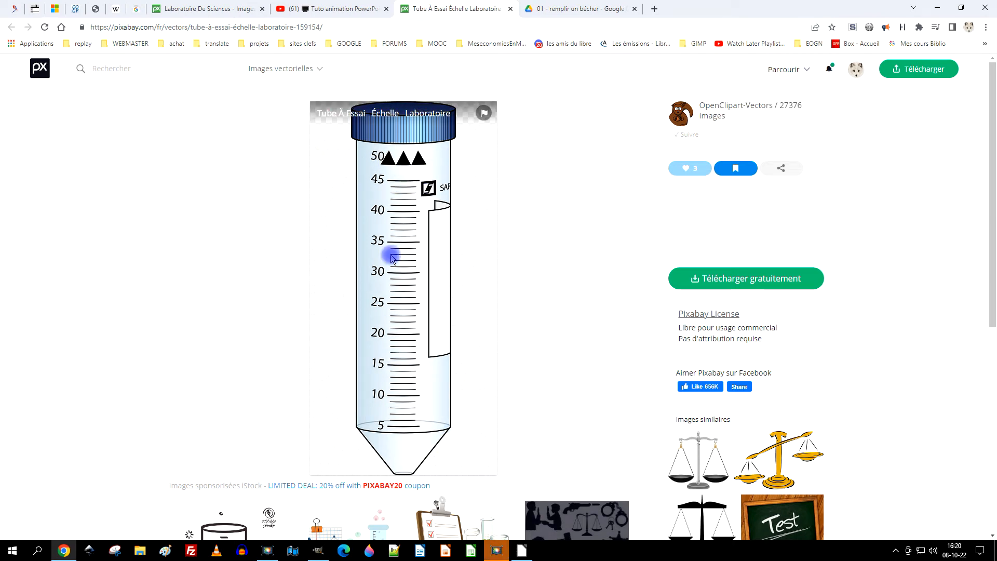
pyautogui.click(733, 282)
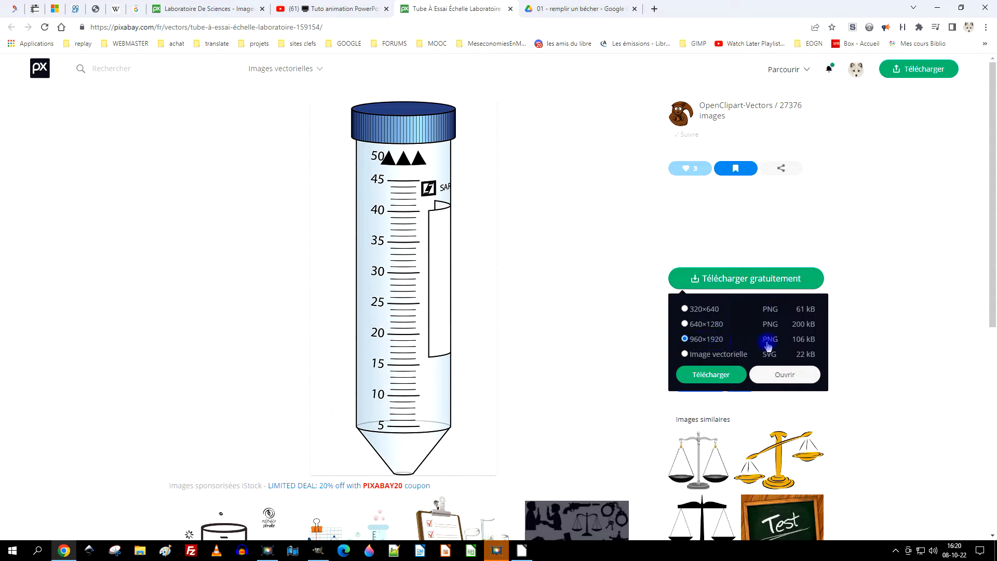
pyautogui.click(773, 373)
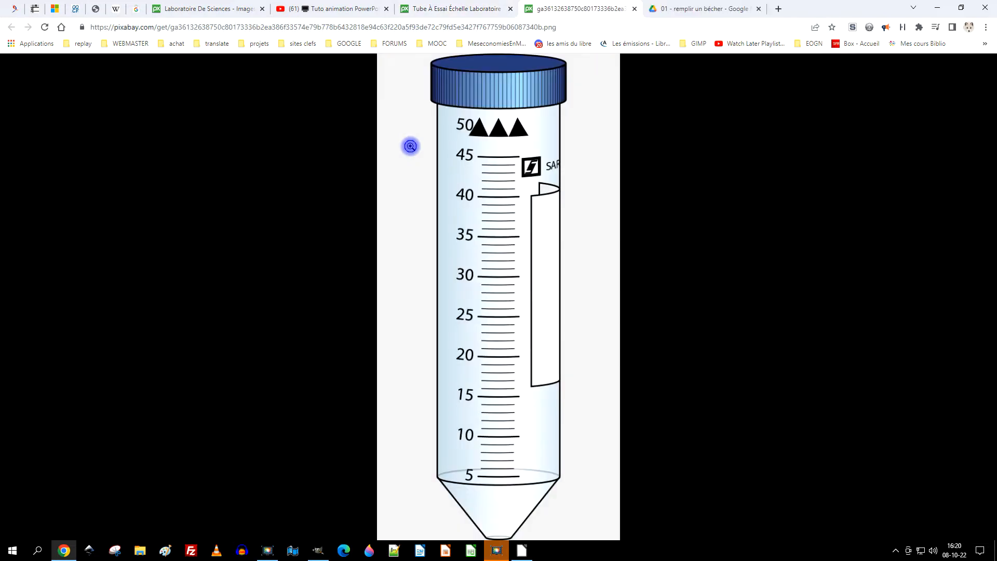
pyautogui.rightClick(410, 147)
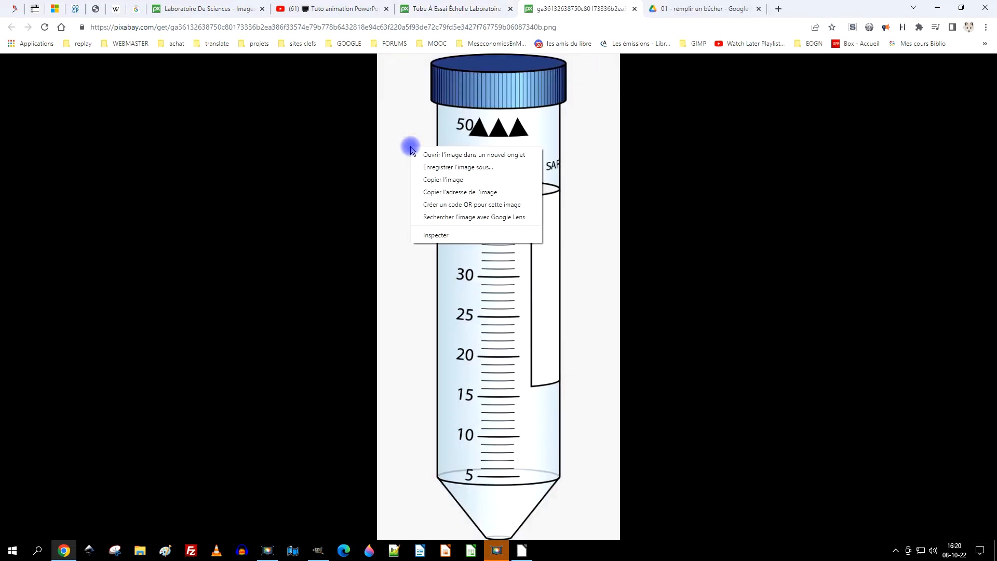
pyautogui.click(478, 180)
# Switch to GIMP and paste the copied test tube picture as a new image
pyautogui.click(317, 550)
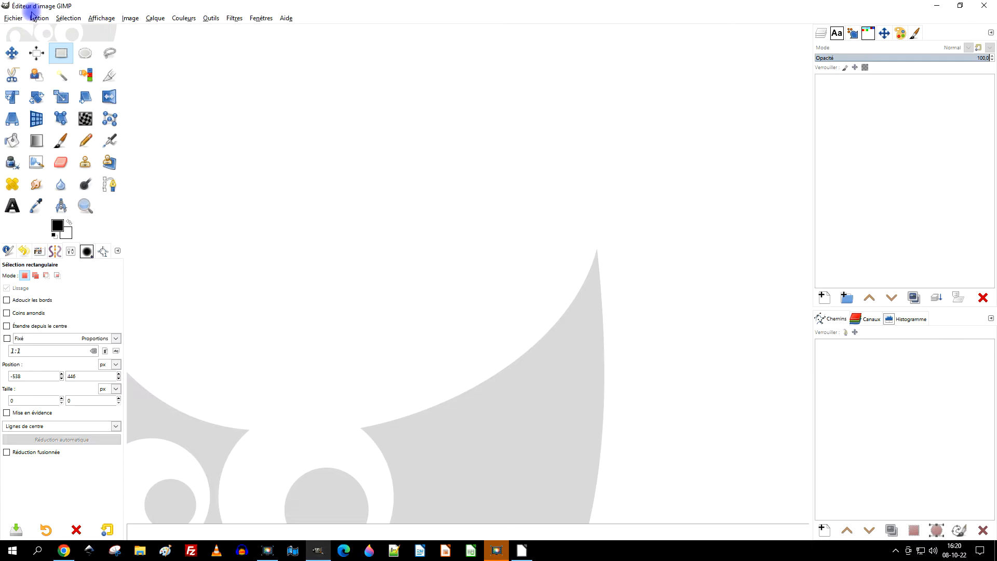
pyautogui.click(39, 15)
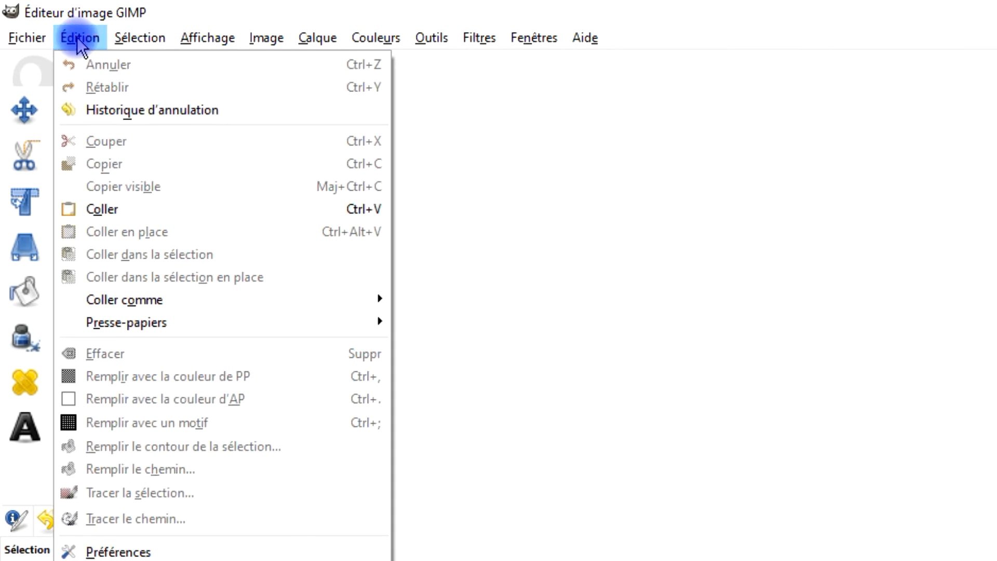
pyautogui.click(260, 210)
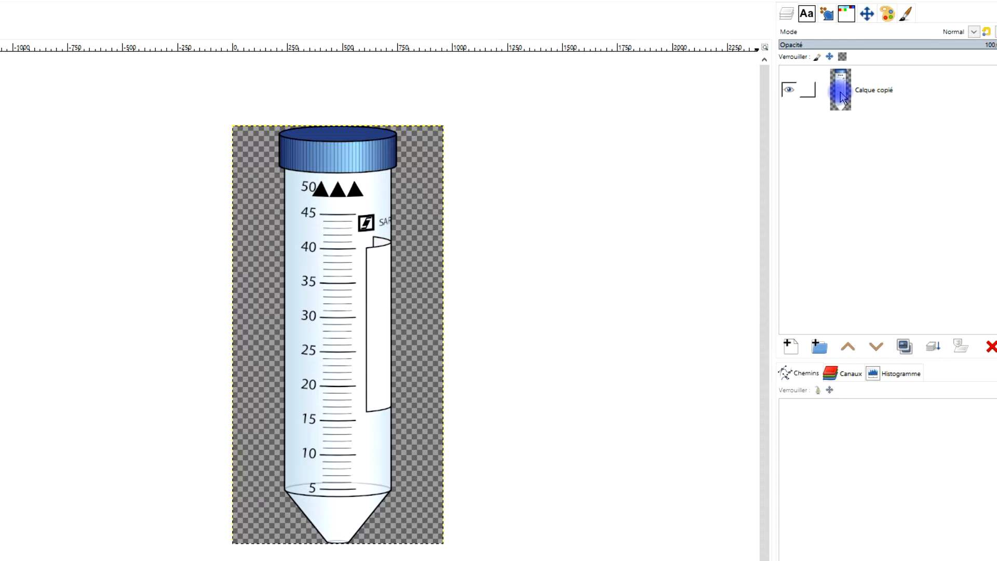
# Check the image's channels and the pasted layer's options for an alpha channel
pyautogui.click(848, 382)
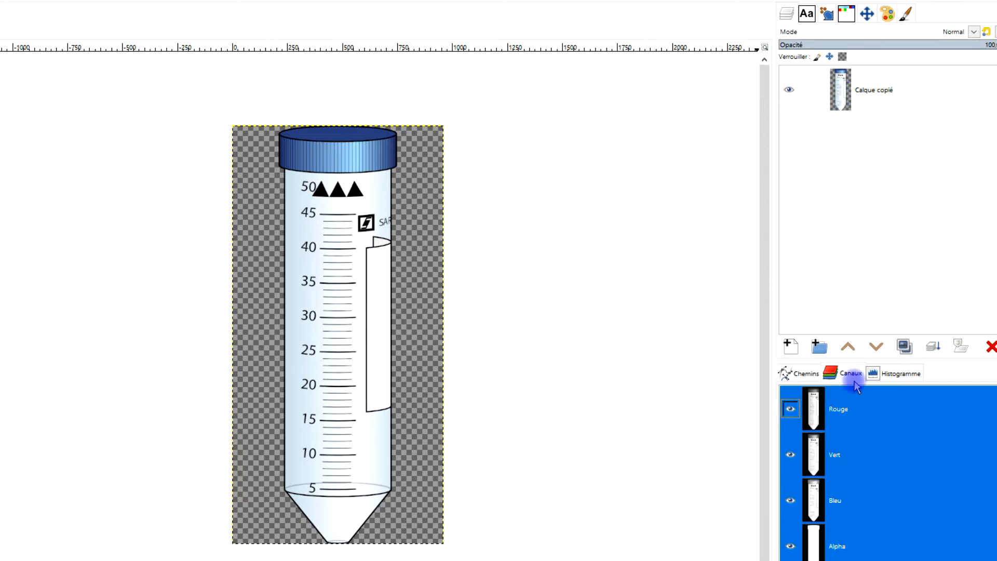
pyautogui.rightClick(840, 83)
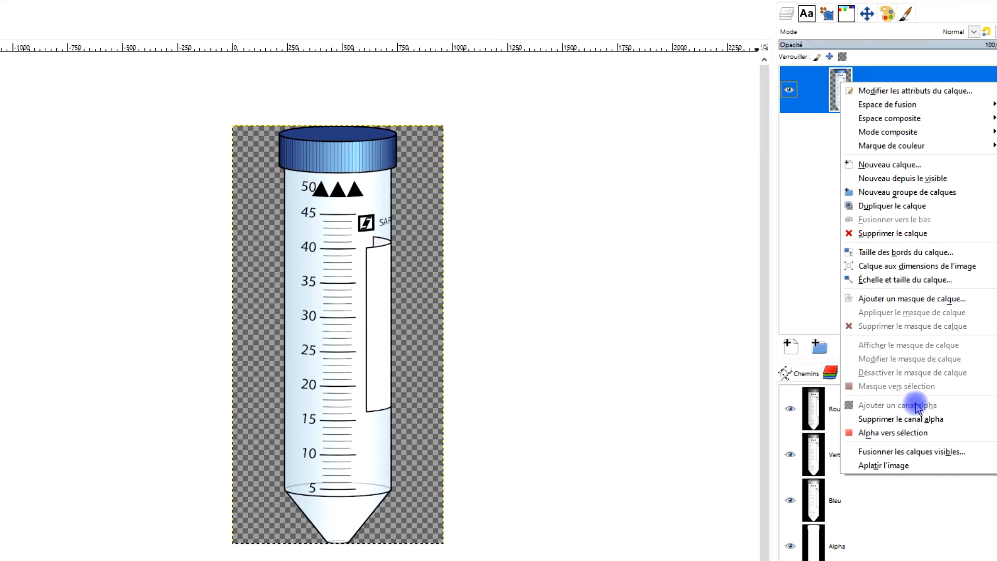
pyautogui.click(812, 151)
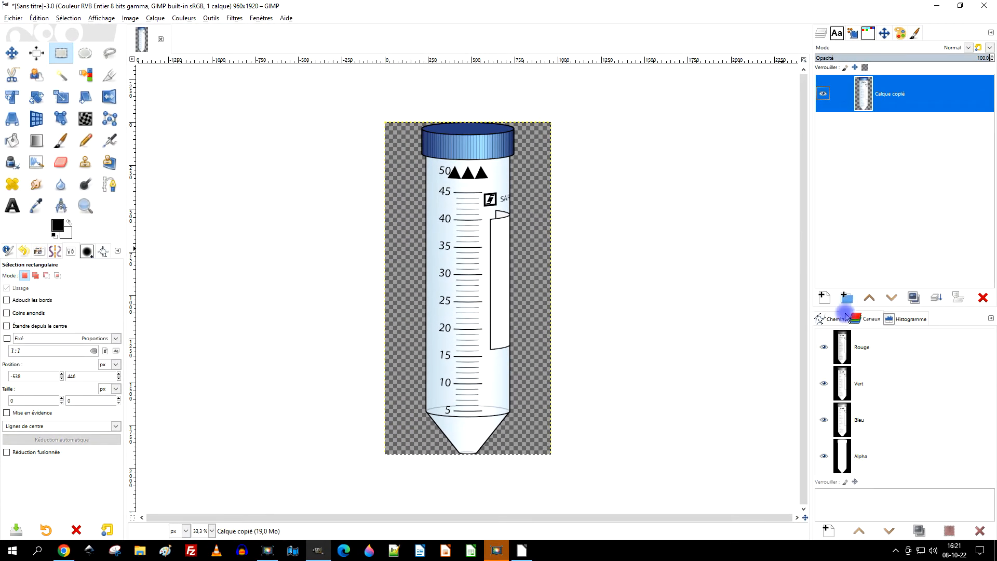
pyautogui.click(829, 319)
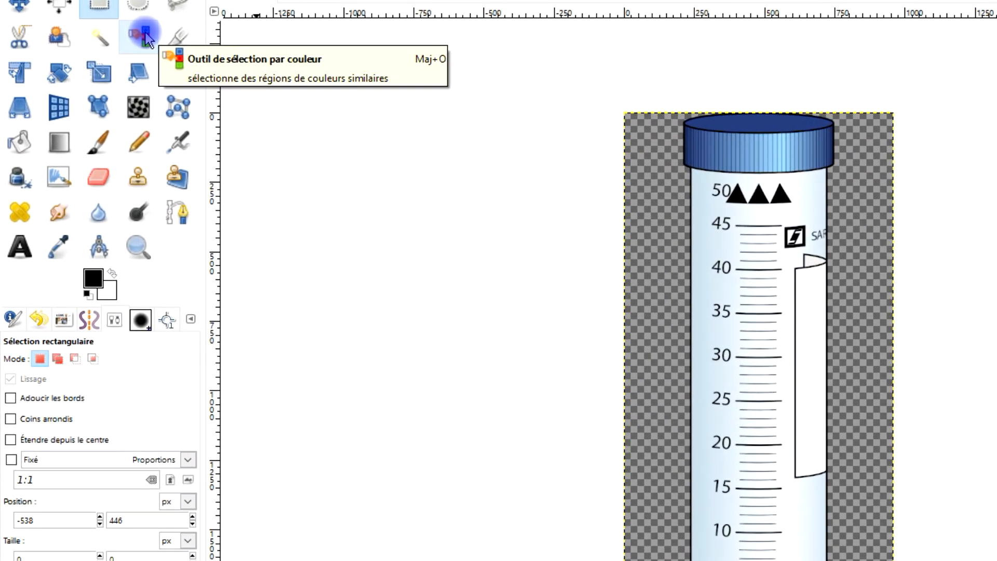
# Select the whole white and light-blue tube interior by color, in replace mode with edges feathered at radius 1.1
pyautogui.click(144, 36)
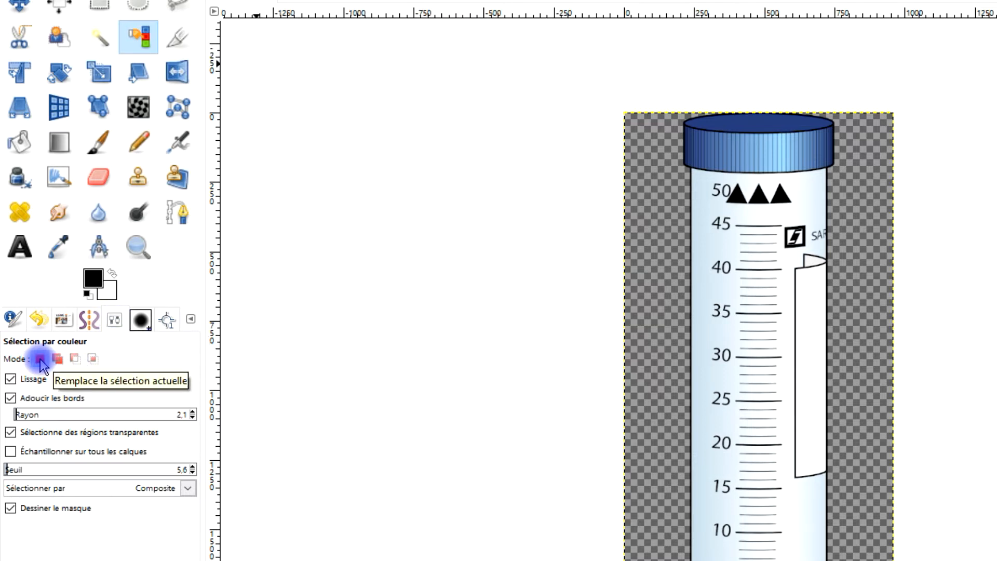
pyautogui.click(192, 417)
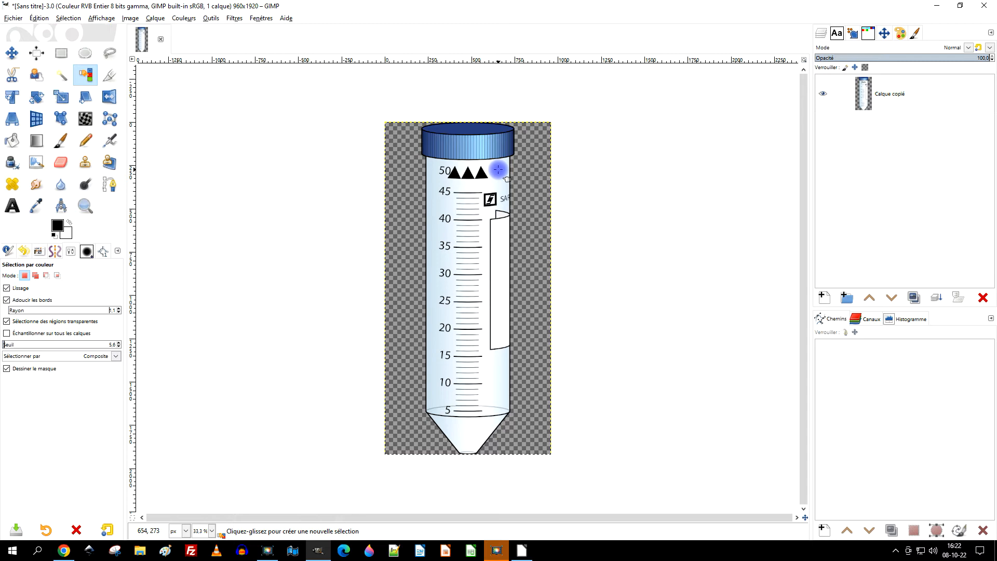
pyautogui.click(498, 169)
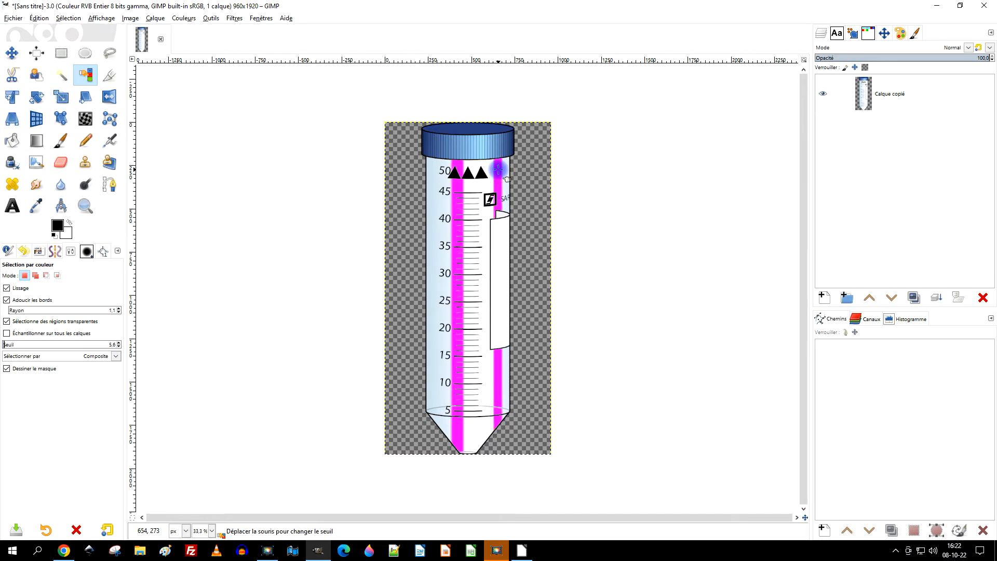
pyautogui.click(474, 186)
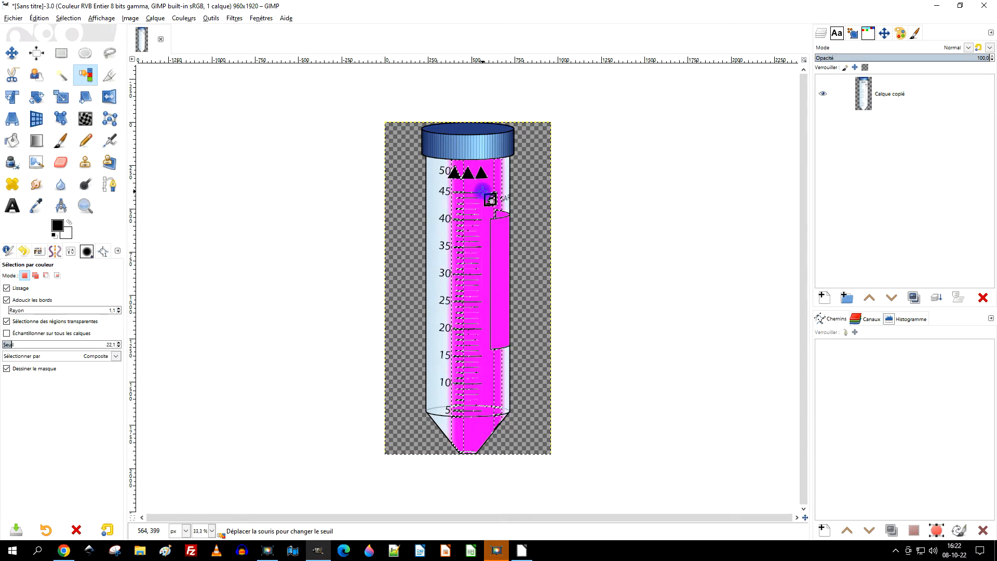
pyautogui.moveTo(490, 198); pyautogui.dragTo(501, 153)
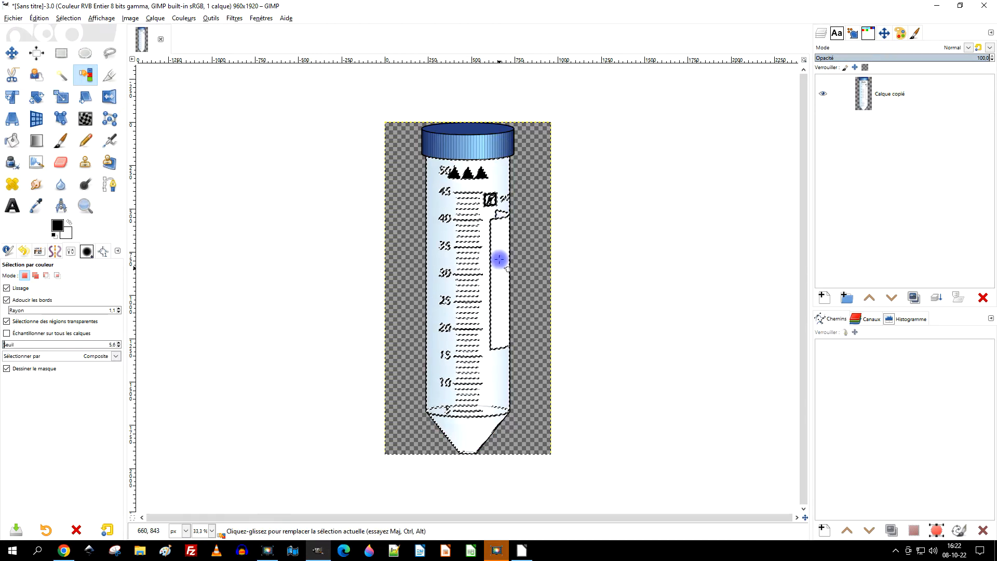
# Subtract the white label and its folded corner from the selection using Fuzzy Select in subtract mode
pyautogui.click(66, 83)
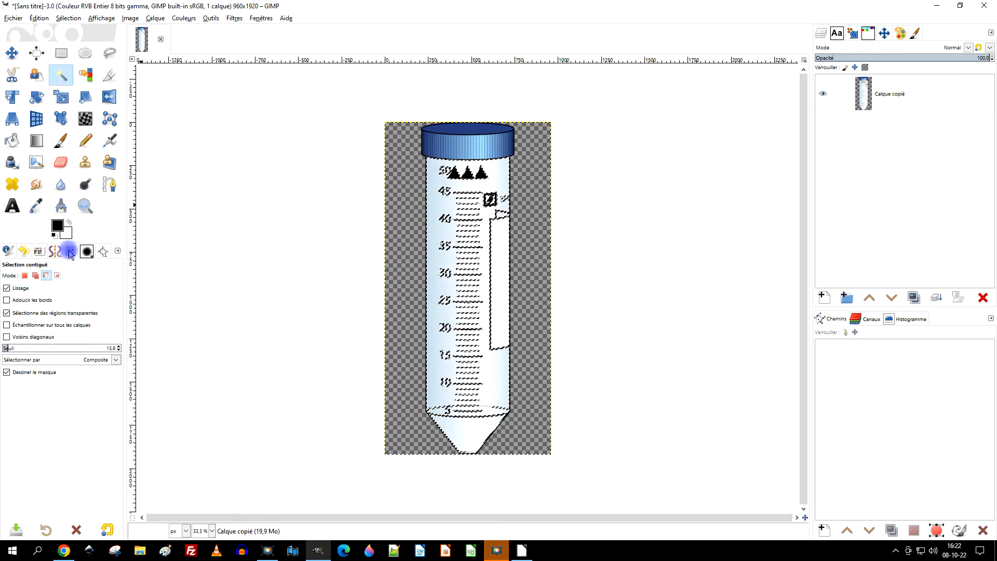
pyautogui.click(46, 276)
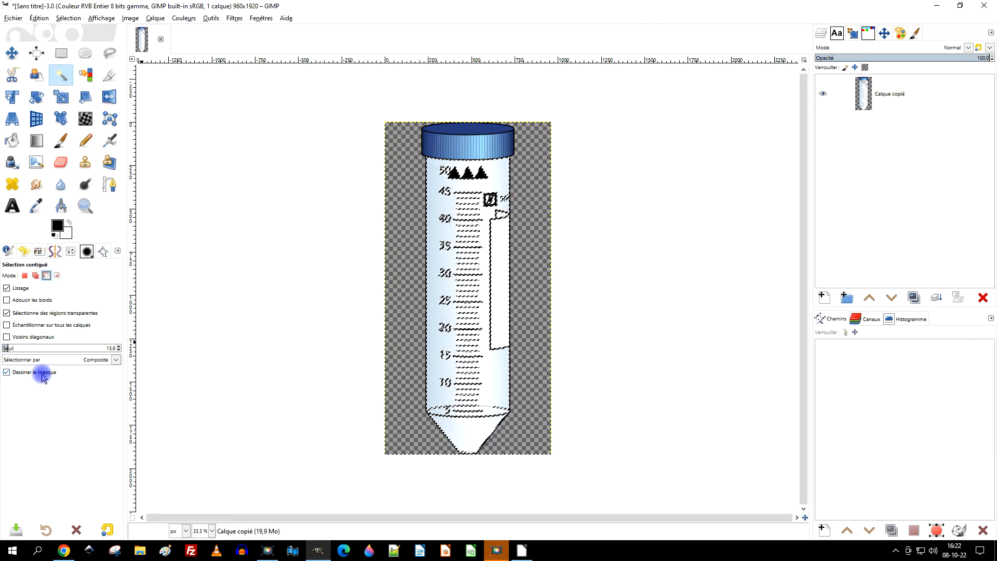
pyautogui.click(537, 259)
pyautogui.moveTo(499, 256); pyautogui.dragTo(498, 241)
pyautogui.click(510, 203)
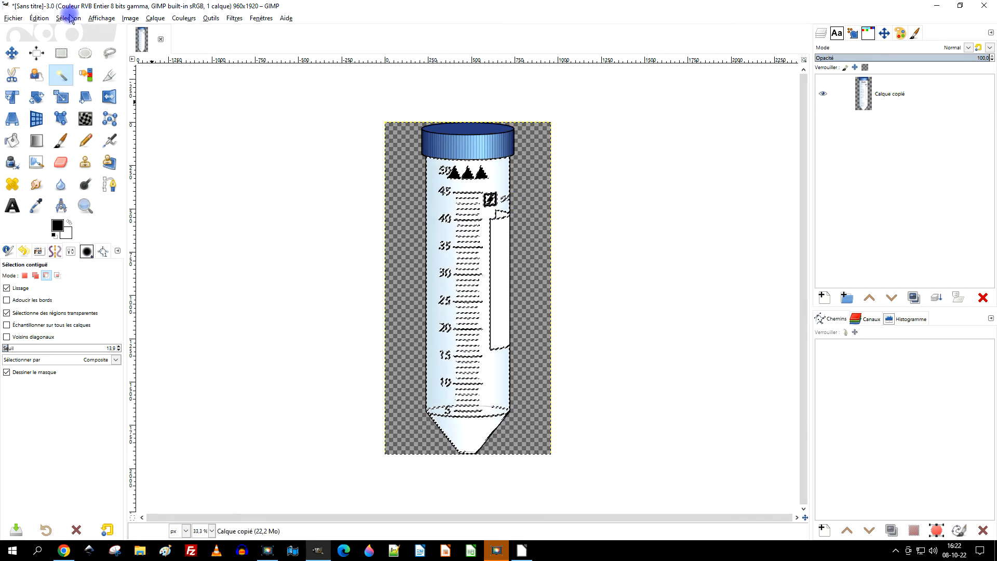
# Erase the selected tube interior to transparency, clearing it twice to remove the bluish residue, and deselect everything
pyautogui.click(40, 21)
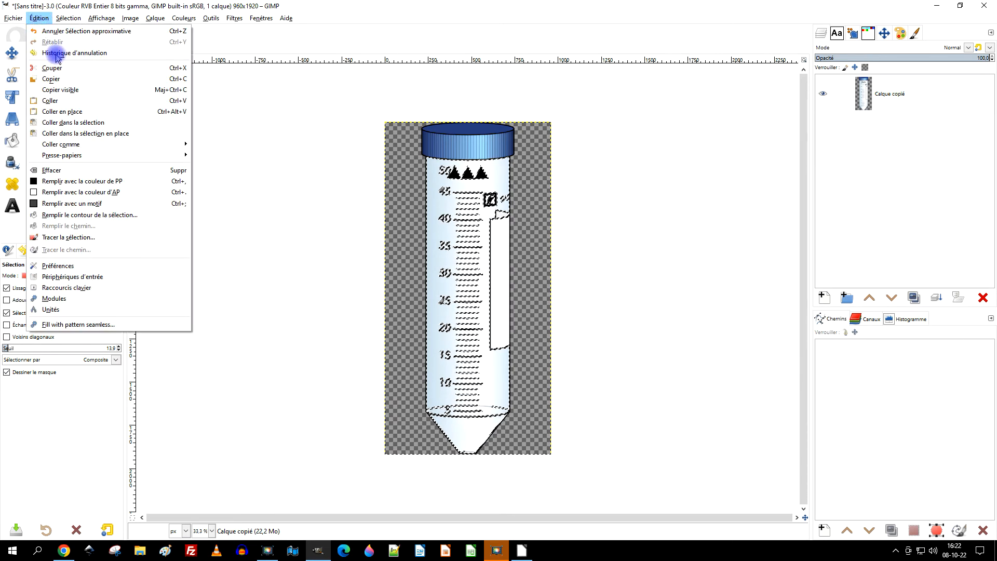
pyautogui.click(91, 172)
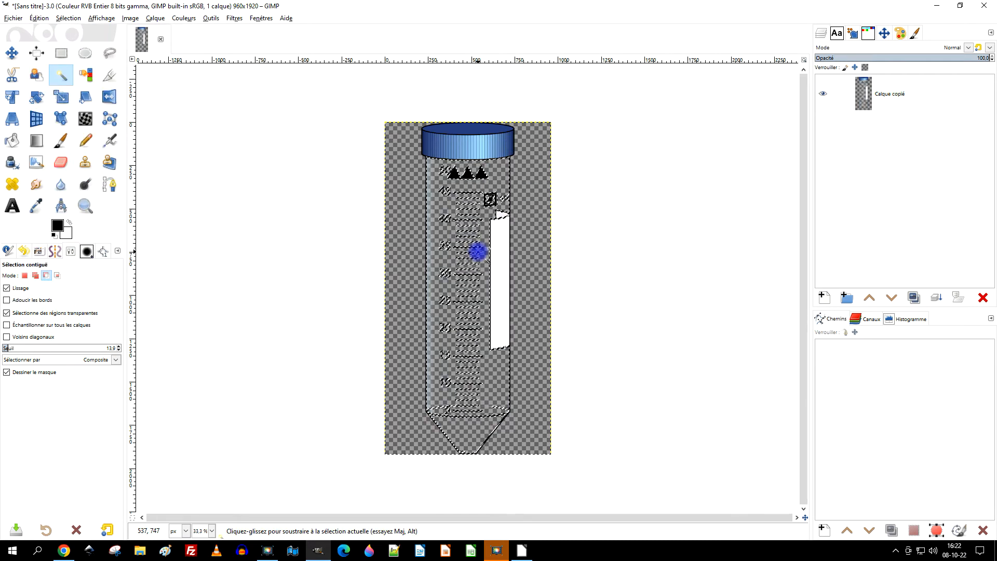
pyautogui.scroll(2, 477, 251)
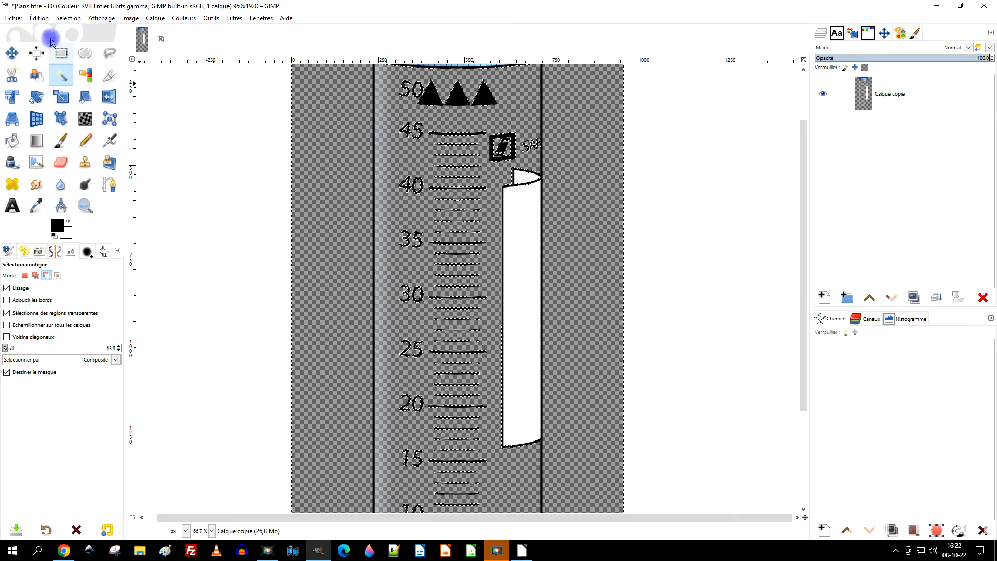
pyautogui.click(39, 18)
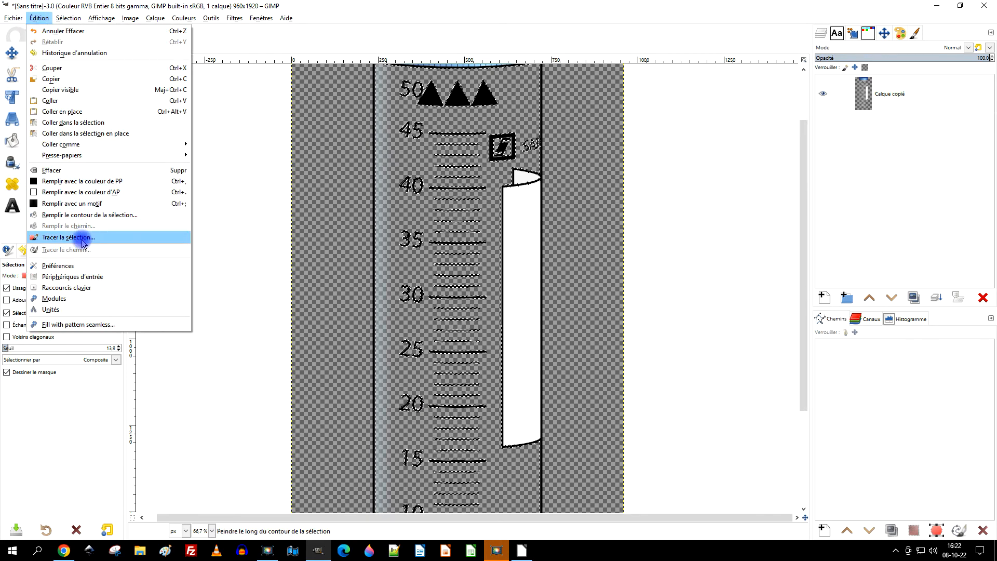
pyautogui.click(63, 170)
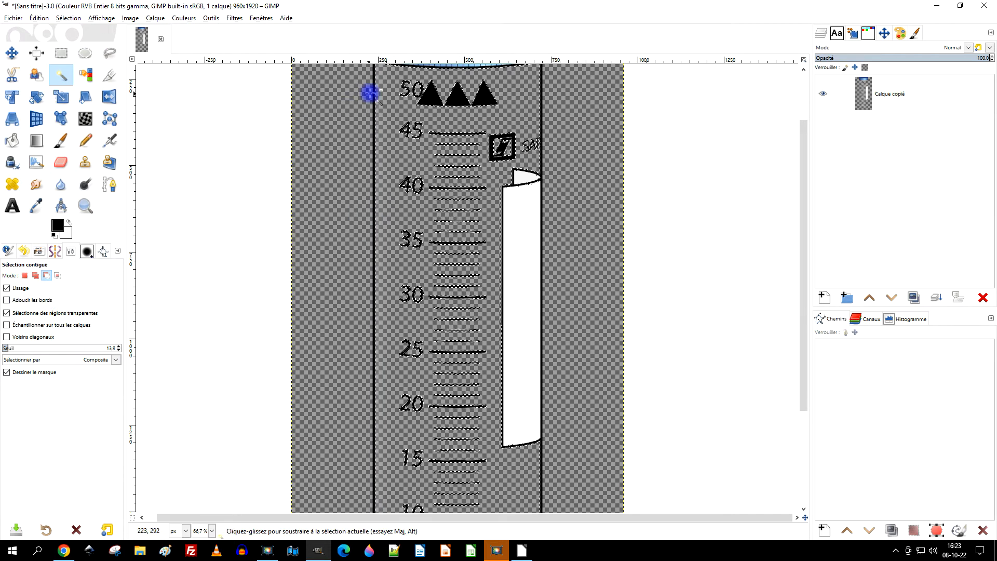
pyautogui.click(68, 17)
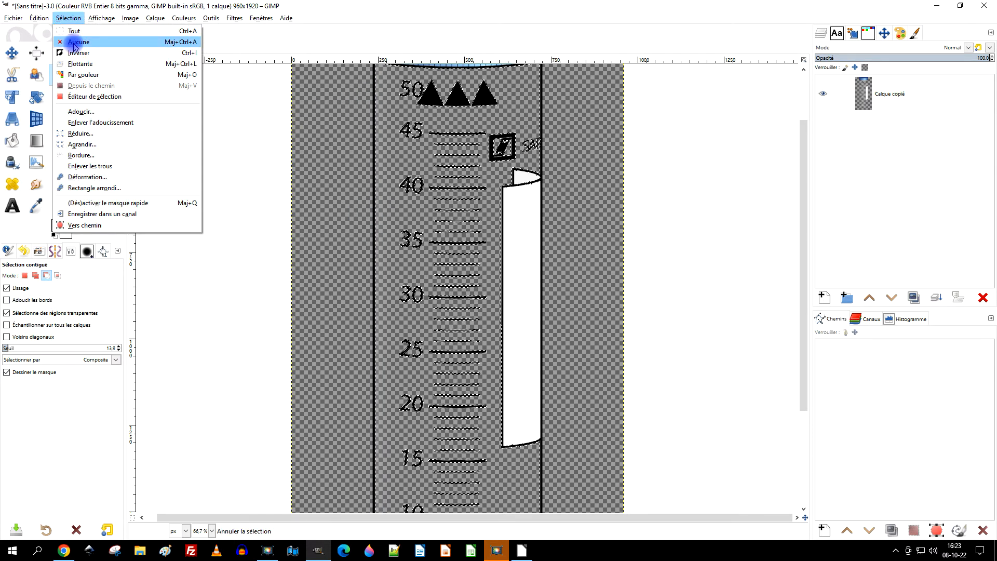
pyautogui.click(74, 44)
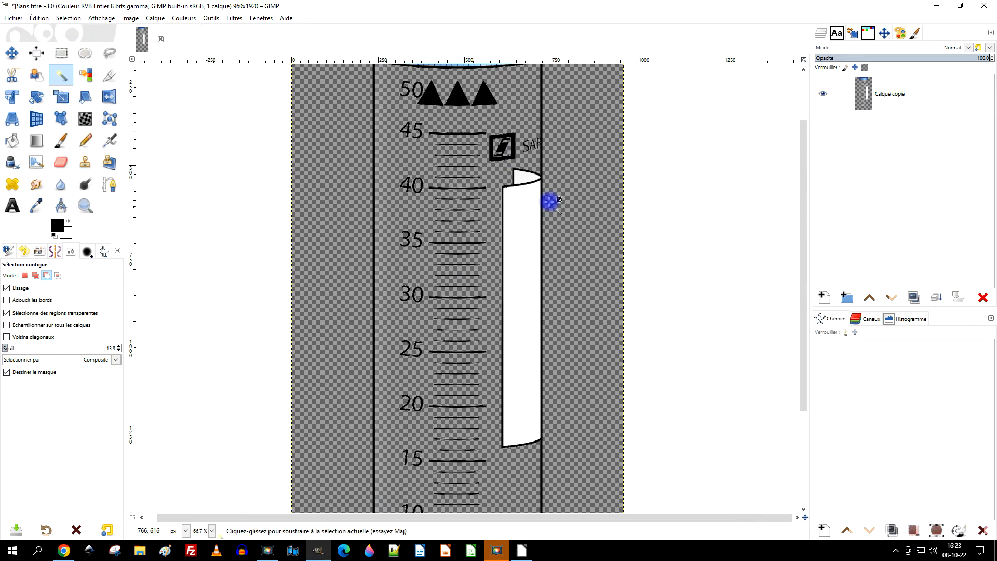
pyautogui.keyDown('ctrl'); pyautogui.scroll(-2, 521, 163); pyautogui.keyUp('ctrl')
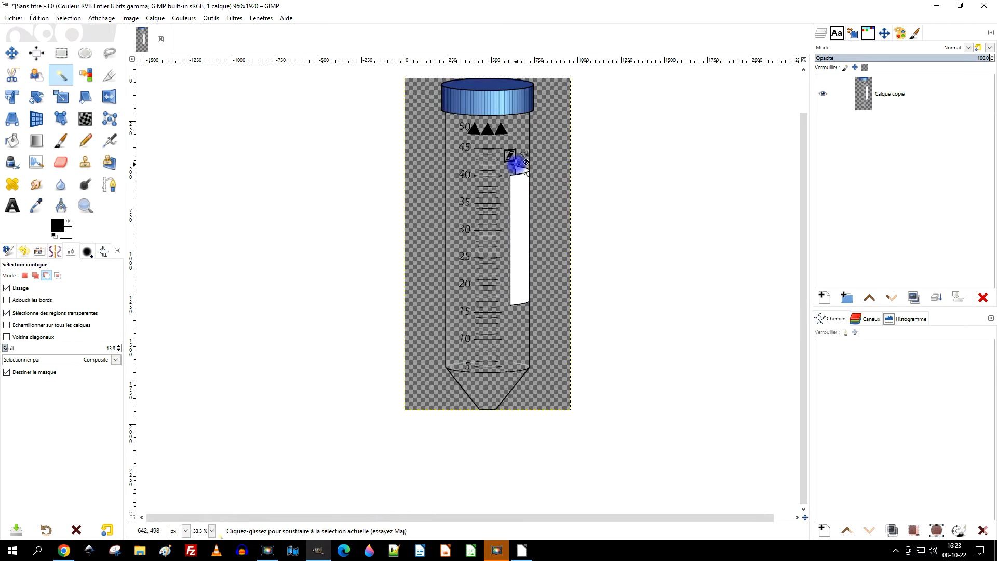
# Copy the visible image of the transparent tube to the clipboard
pyautogui.keyDown('ctrl'); pyautogui.scroll(1, 521, 163); pyautogui.keyUp('ctrl')
pyautogui.moveTo(518, 168); pyautogui.dragTo(474, 171)
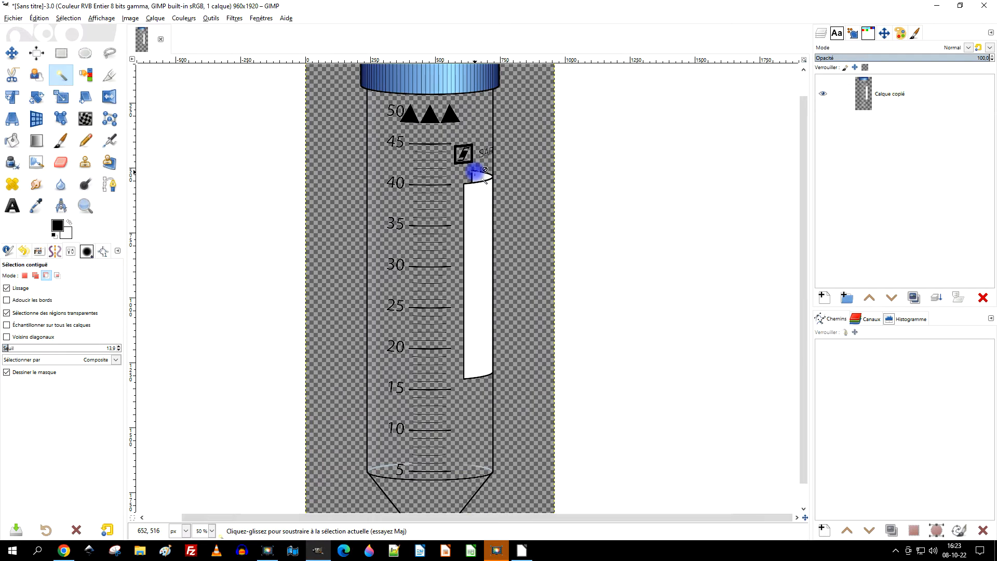
pyautogui.keyDown('ctrl'); pyautogui.scroll(-1, 474, 172); pyautogui.keyUp('ctrl')
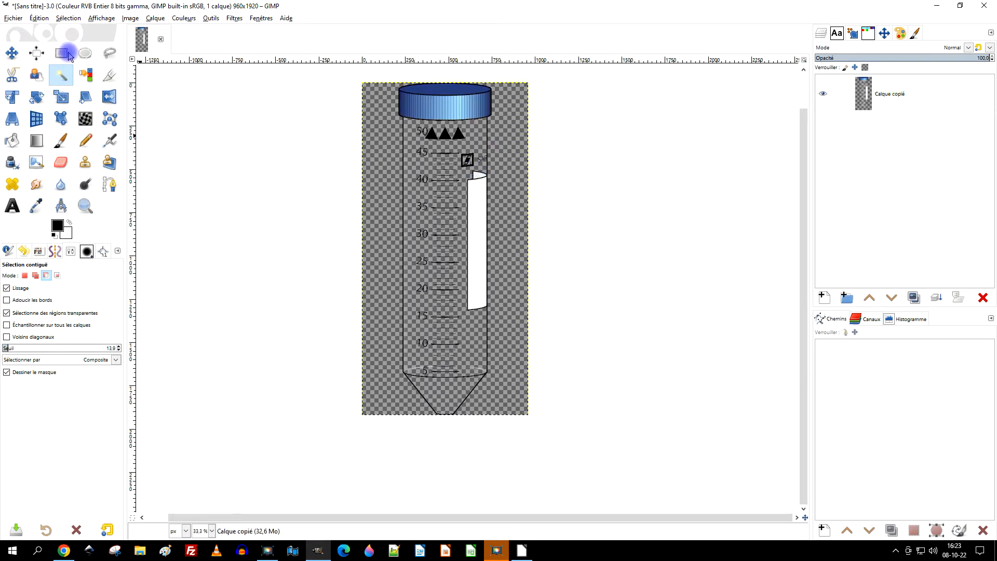
pyautogui.click(32, 20)
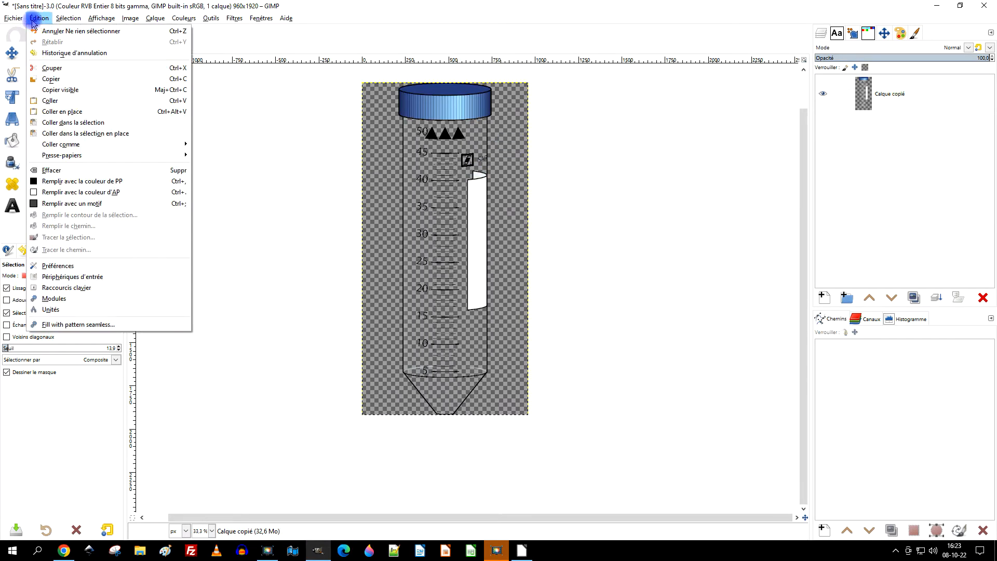
pyautogui.click(60, 91)
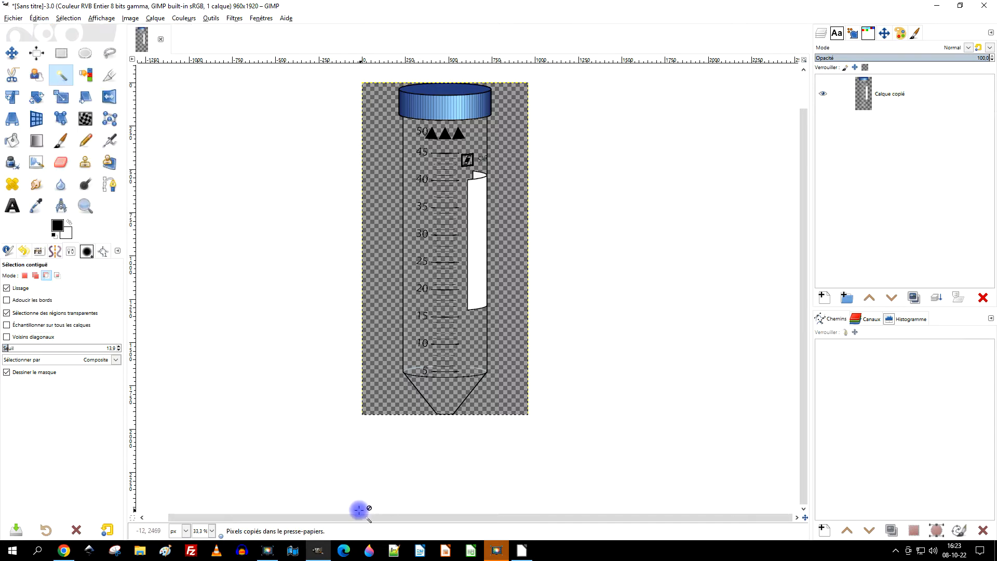
# Switch to LibreOffice and create a new Impress presentation without choosing a template
pyautogui.click(494, 549)
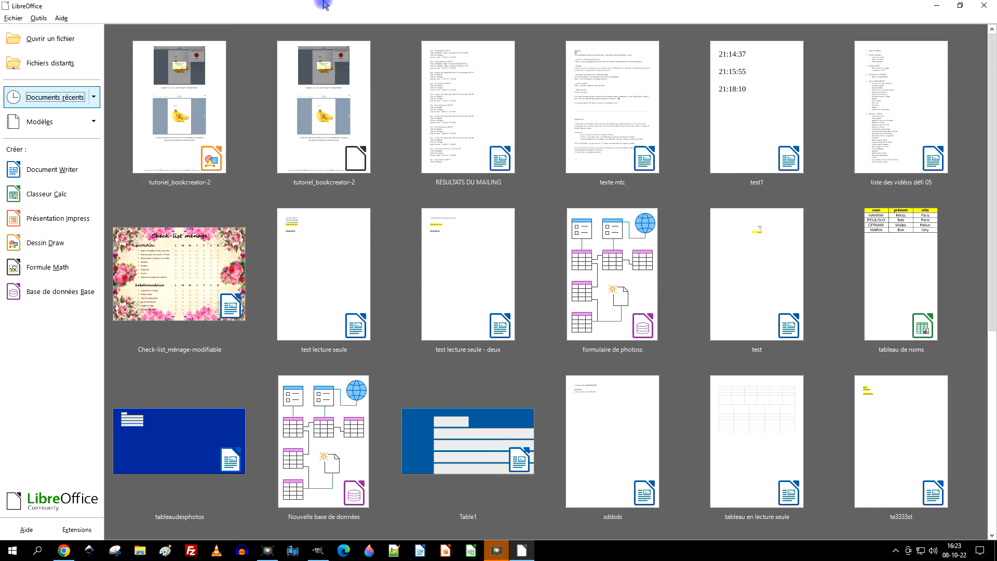
pyautogui.click(56, 221)
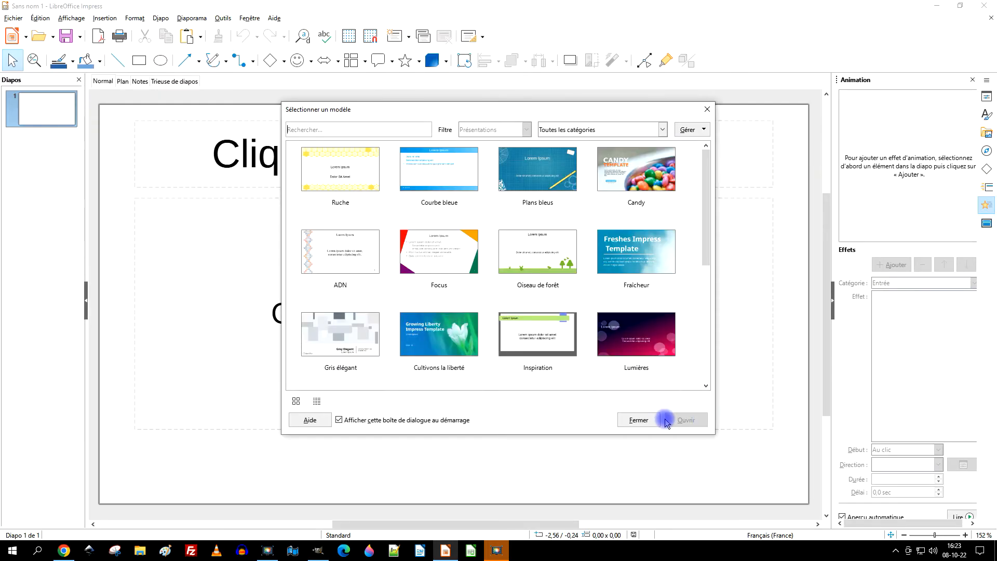
pyautogui.click(639, 422)
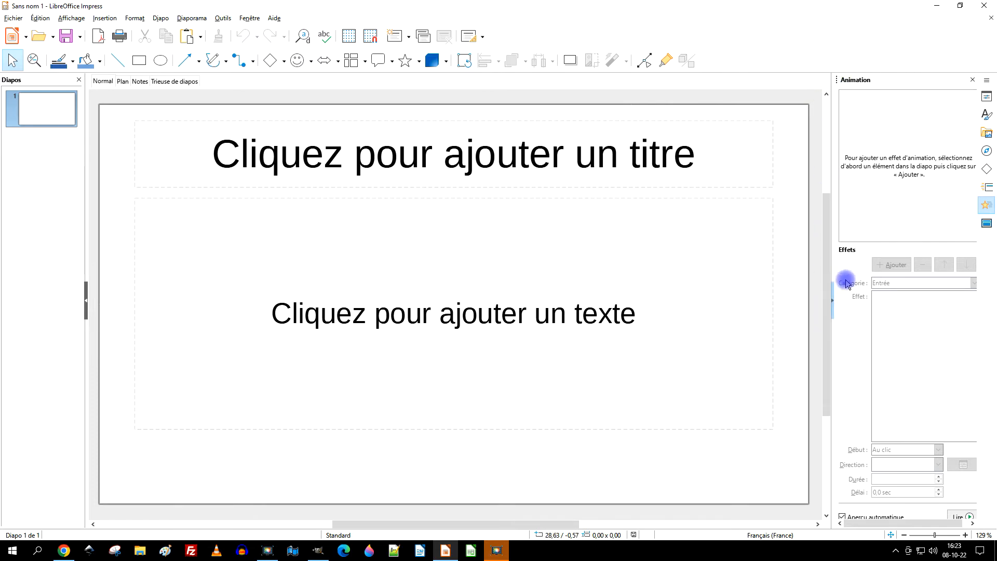
pyautogui.click(64, 20)
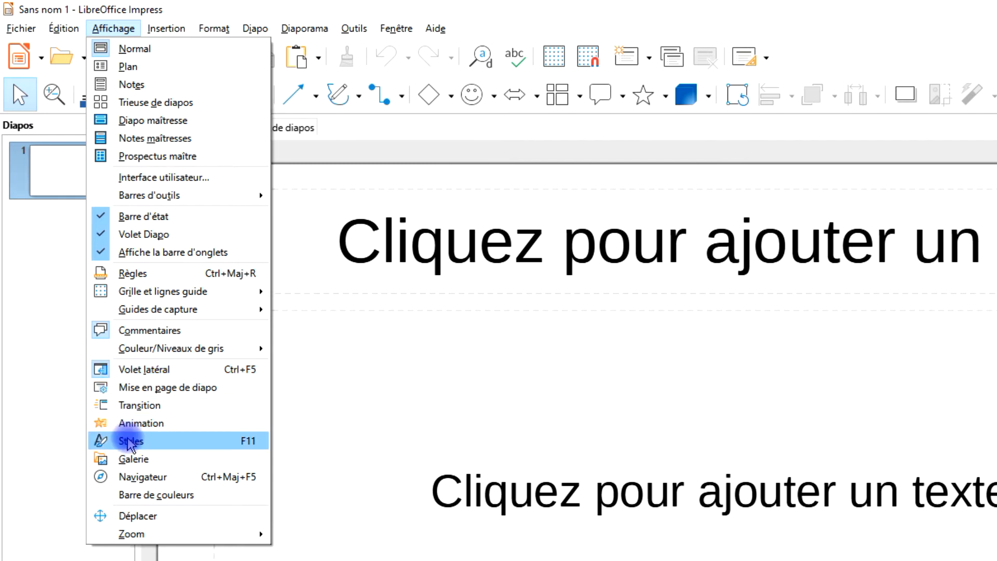
pyautogui.click(919, 45)
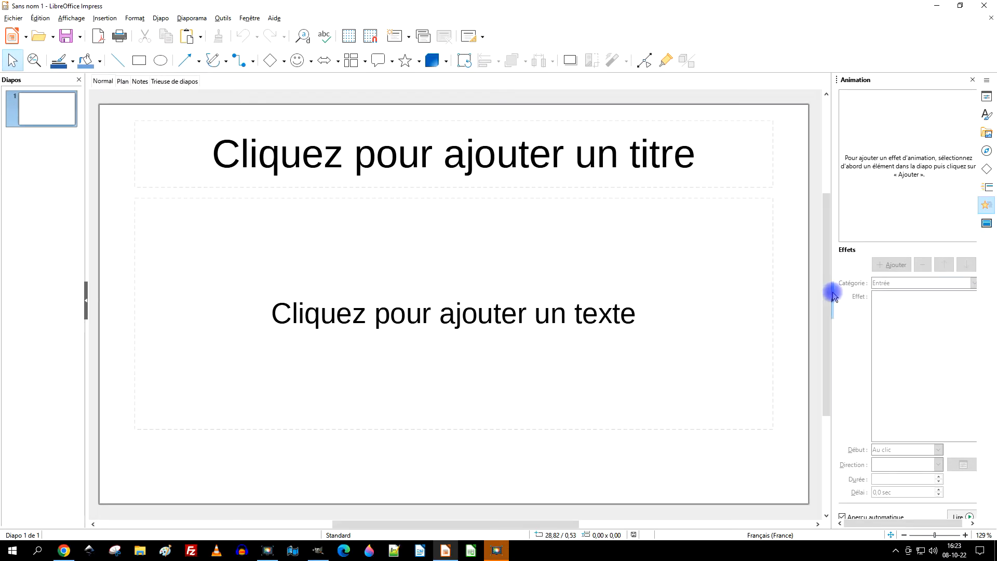
pyautogui.click(832, 292)
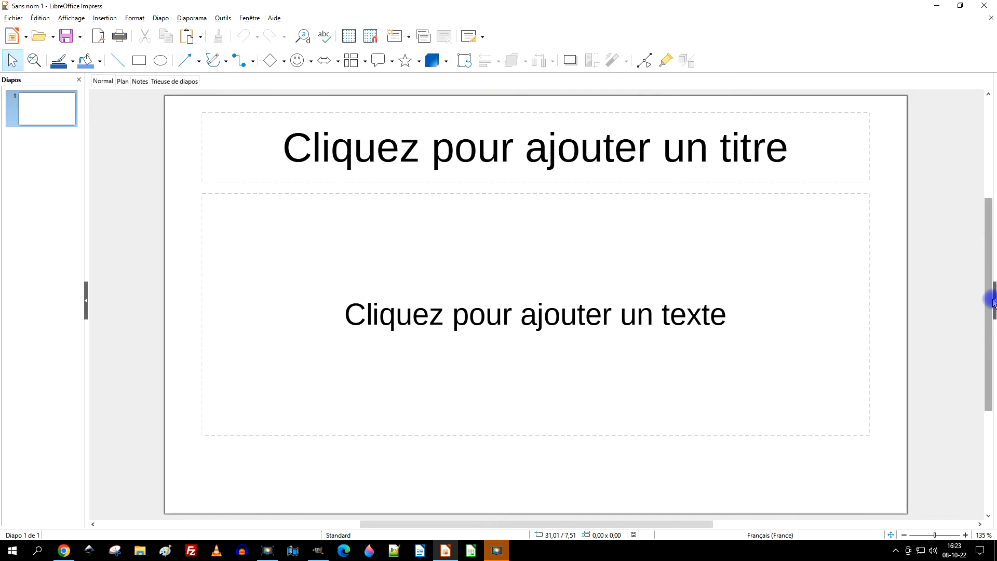
pyautogui.click(993, 300)
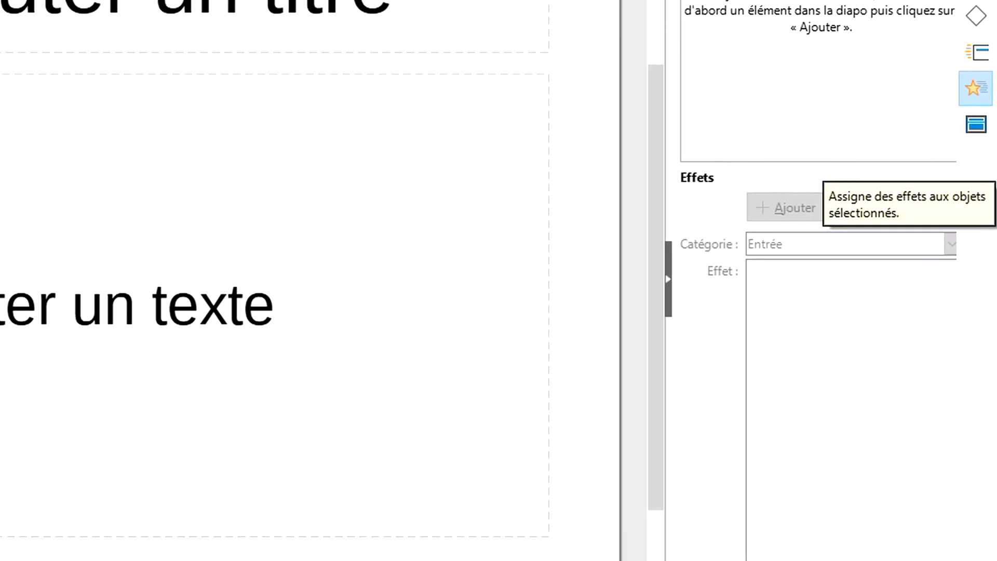
# Apply the blank slide layout and paste the copied tube image onto the slide
pyautogui.click(979, 62)
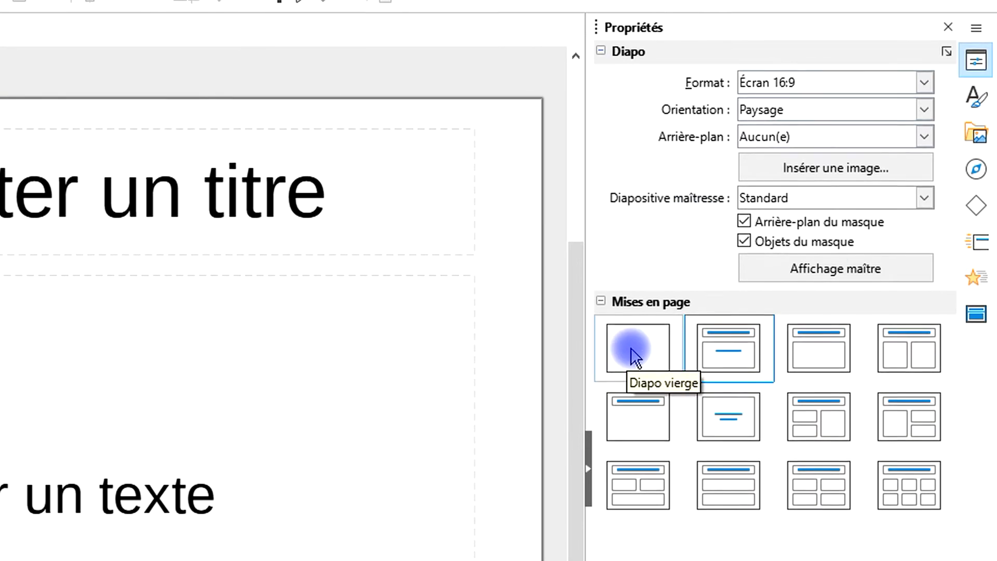
pyautogui.click(631, 349)
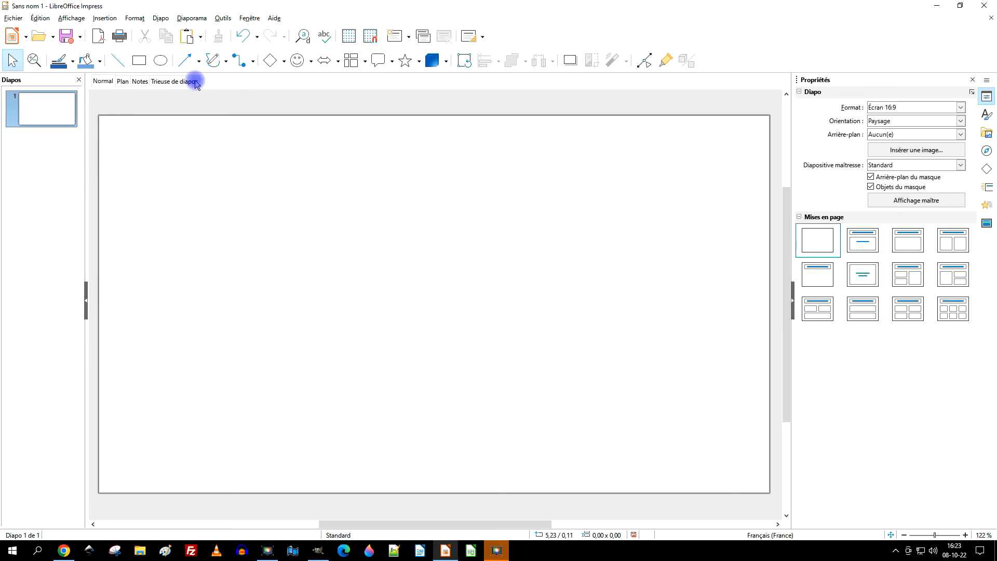
pyautogui.click(40, 17)
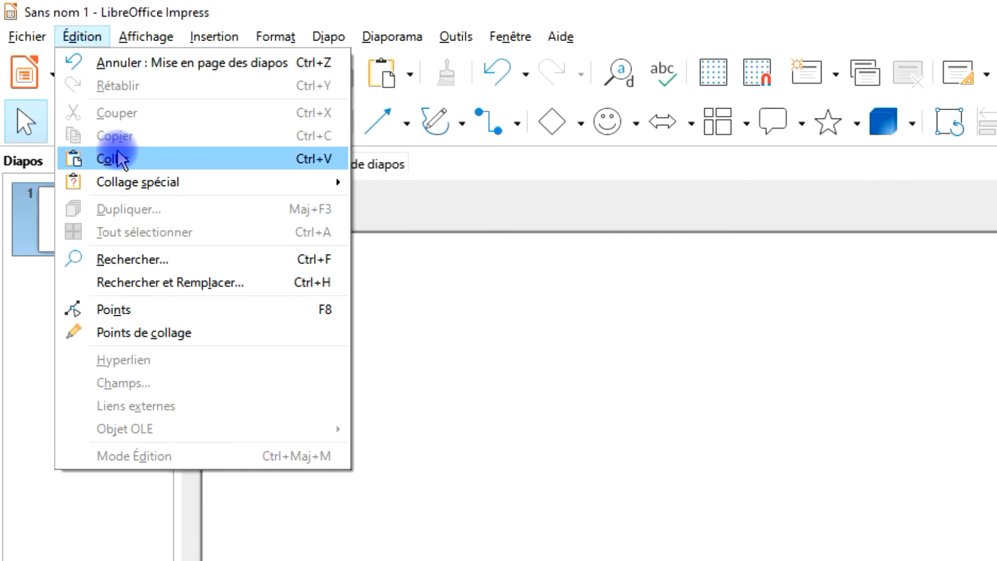
pyautogui.click(115, 159)
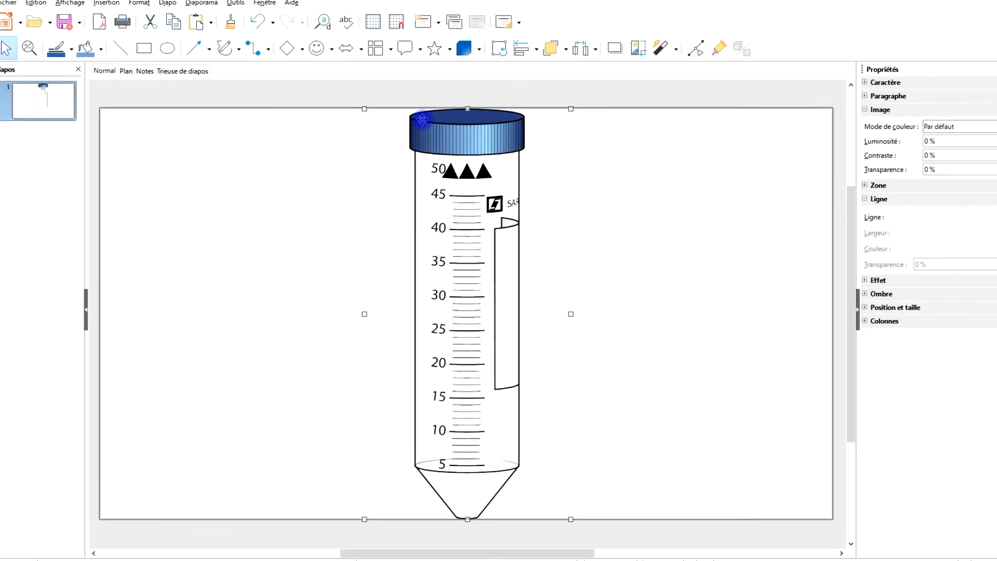
# Shrink the tube image slightly, position it near the middle of the slide inside its margins, and deselect it
pyautogui.moveTo(417, 93); pyautogui.dragTo(487, 172)
pyautogui.moveTo(596, 380); pyautogui.dragTo(560, 326)
pyautogui.click(766, 282)
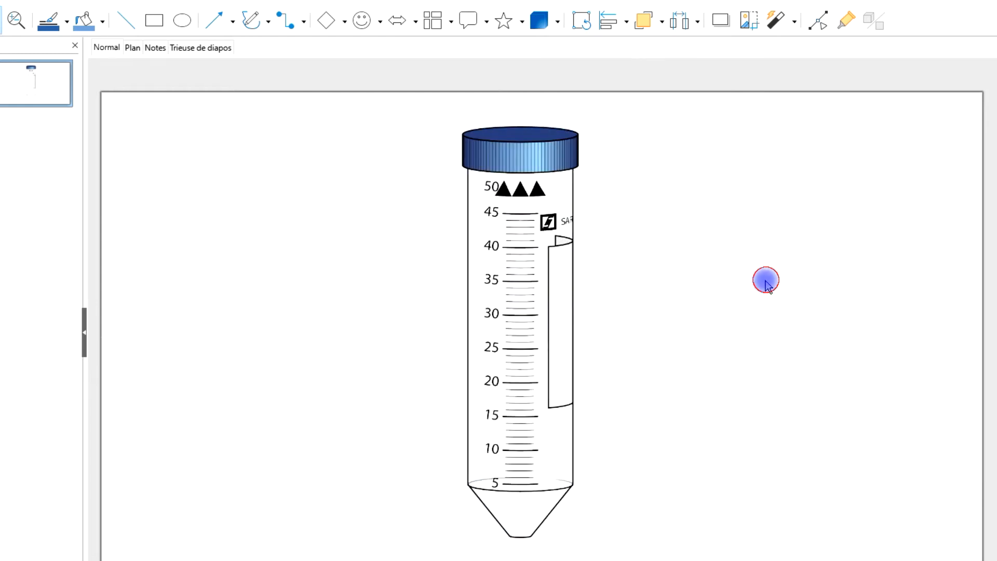
# Draw a rectangle about 3.17 cm wide and 9.28 cm high over the tube's cylindrical body, below the 50 mark
pyautogui.click(154, 21)
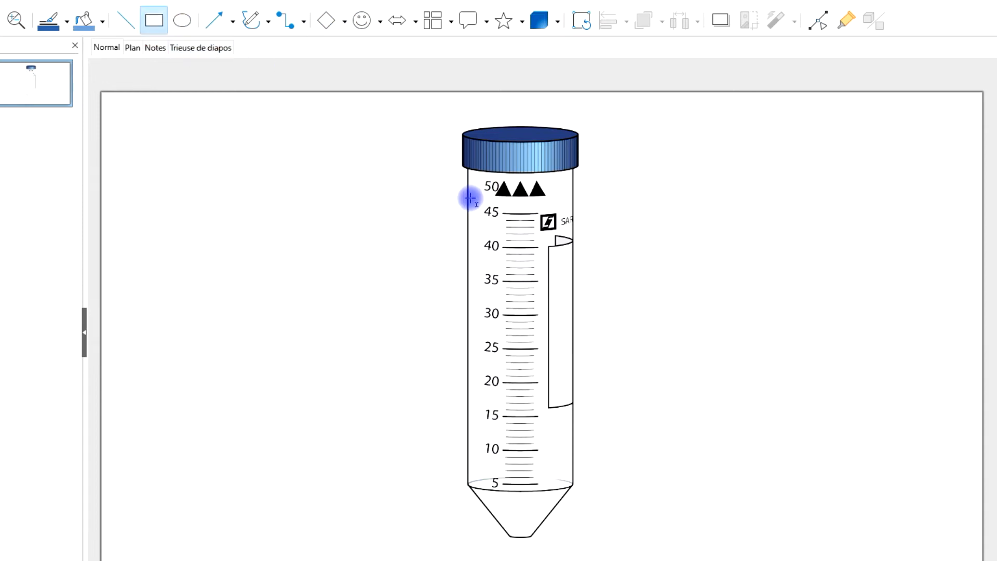
pyautogui.moveTo(469, 199); pyautogui.dragTo(570, 487)
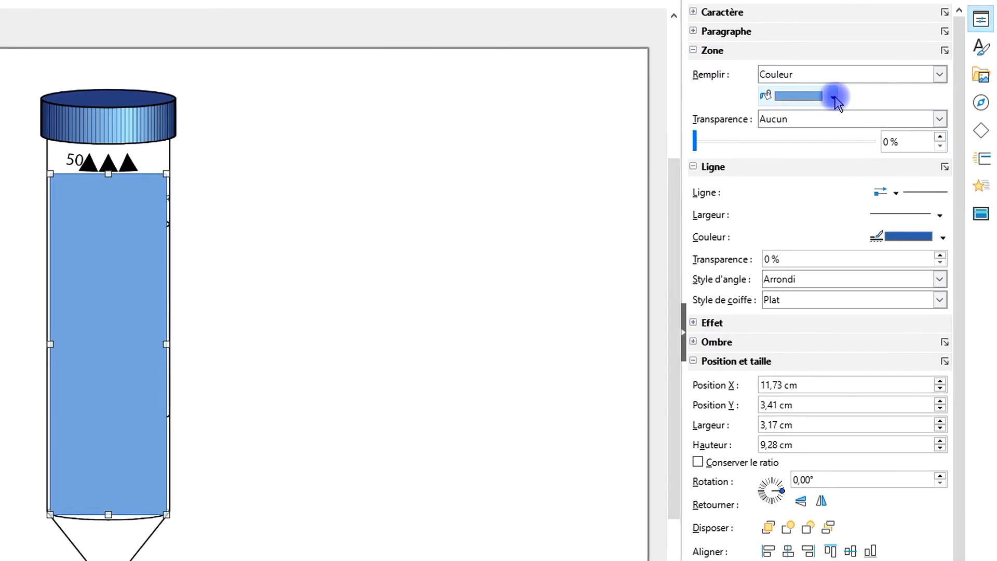
# Fill the rectangle with a medium blue from the standard palette after trying green, and remove its outline
pyautogui.click(890, 147)
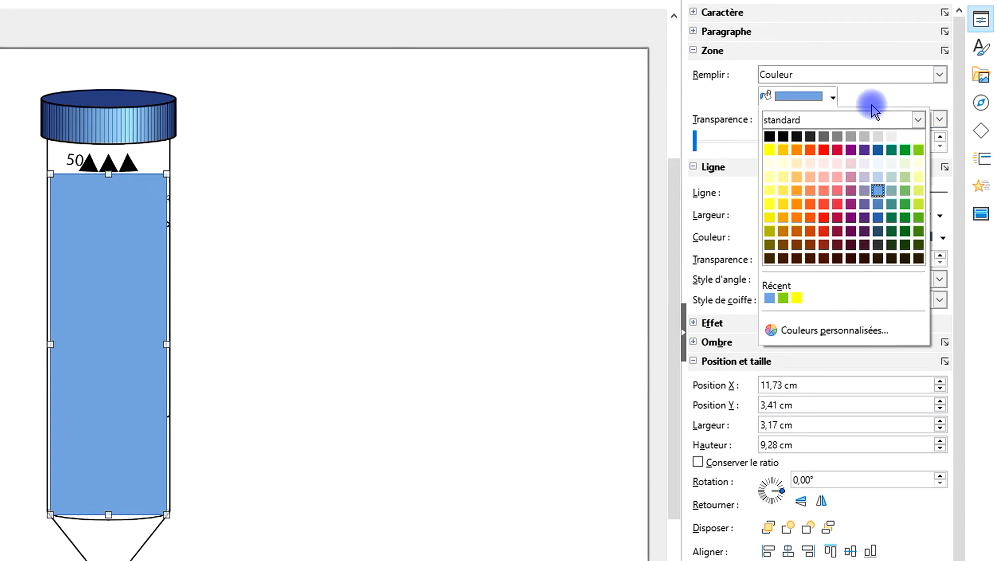
pyautogui.click(916, 151)
pyautogui.click(831, 98)
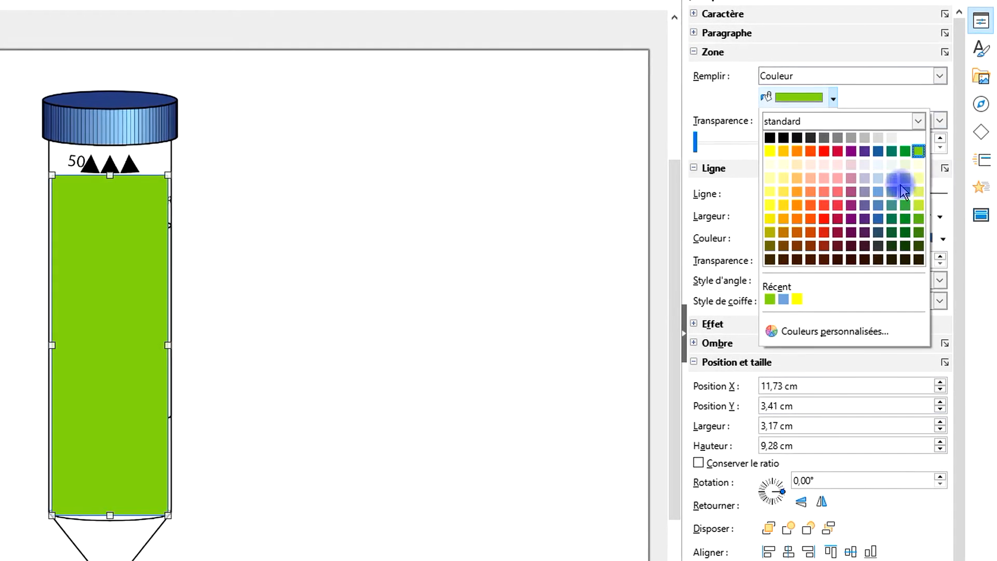
pyautogui.click(880, 197)
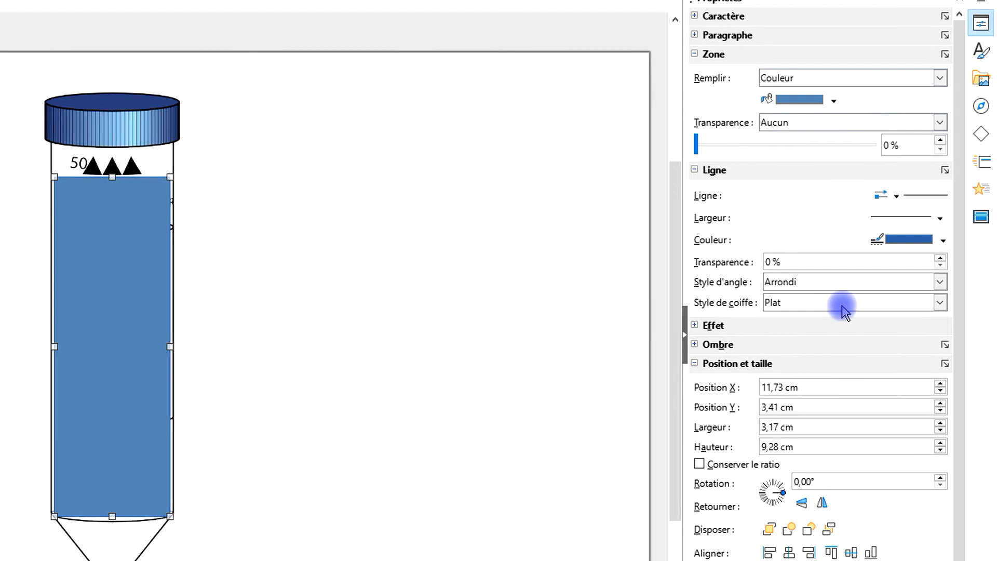
pyautogui.click(912, 196)
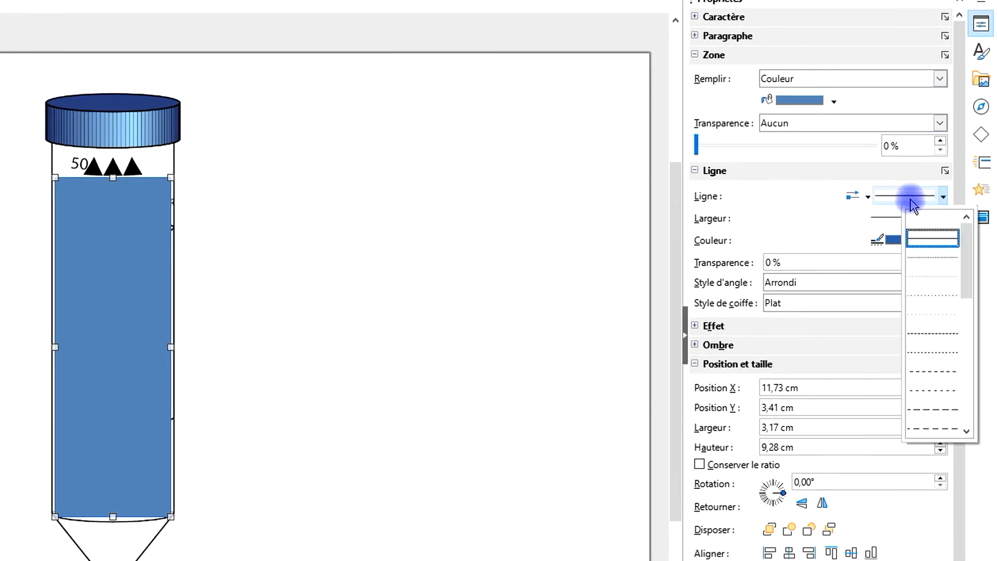
pyautogui.click(918, 217)
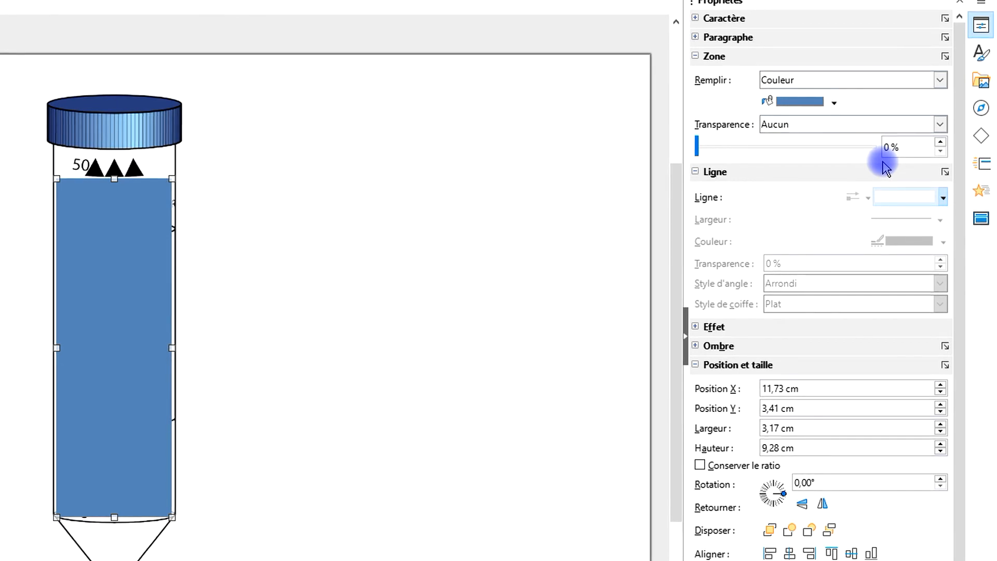
# Convert the blue rectangle to a curve
pyautogui.rightClick(113, 229)
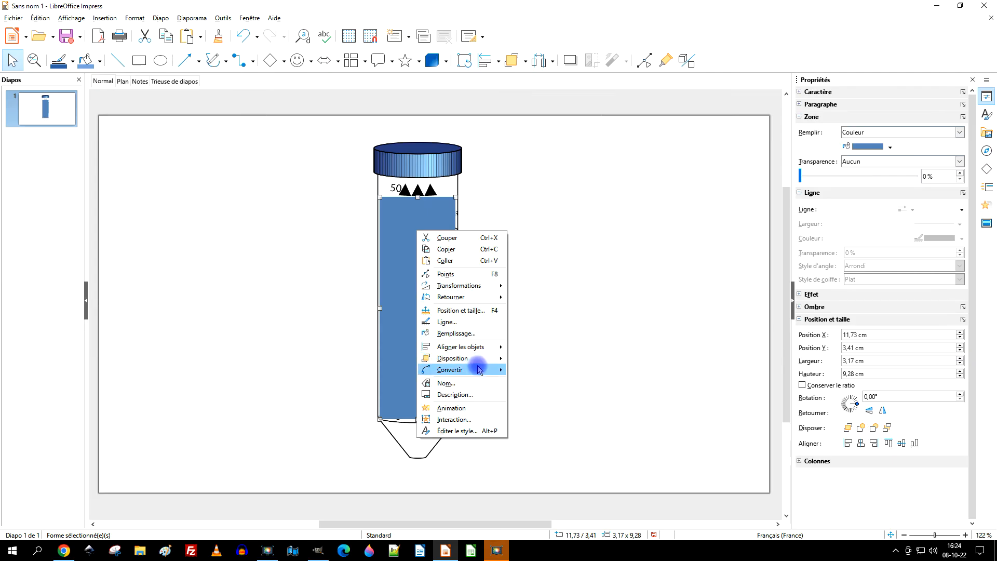
pyautogui.moveTo(477, 369)
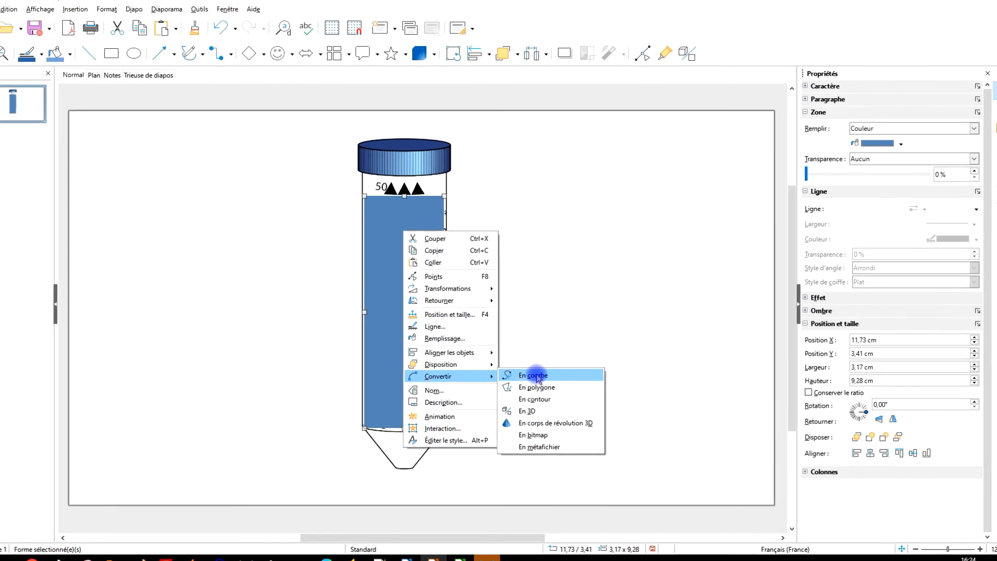
pyautogui.click(536, 376)
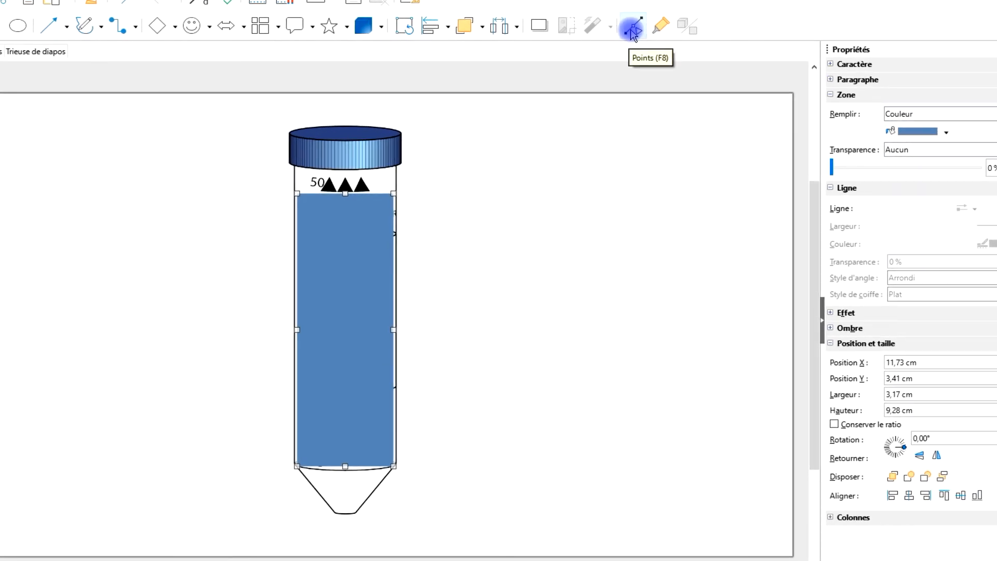
# Insert a point in the middle of the blue shape's bottom edge and pull it down to the tube's tip
pyautogui.click(632, 32)
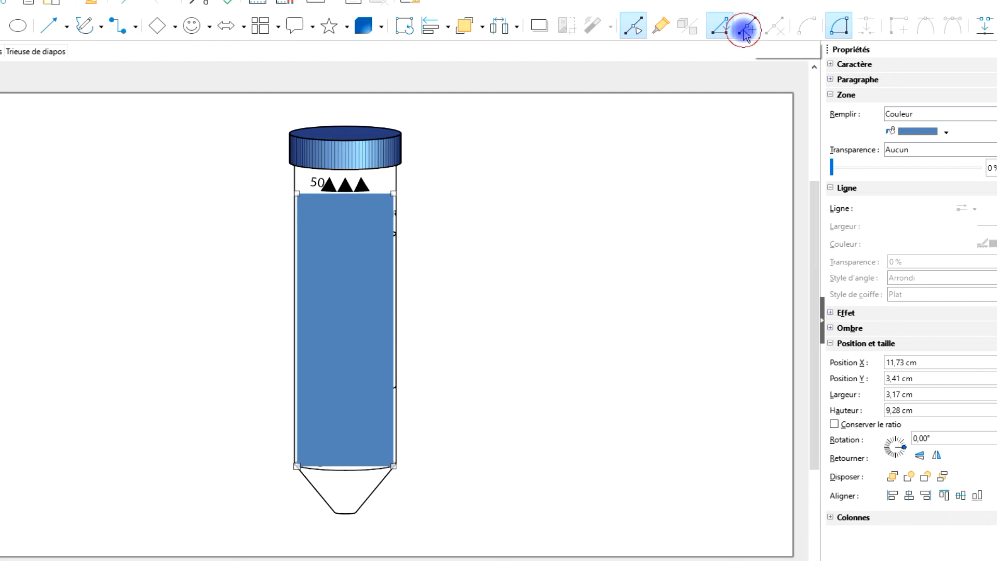
pyautogui.click(343, 467)
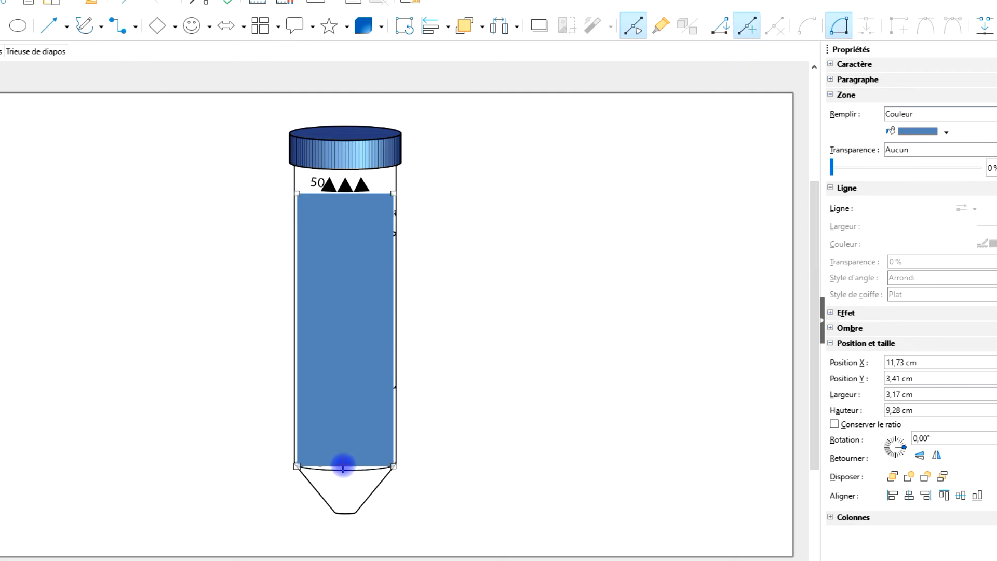
pyautogui.scroll(5, 343, 471)
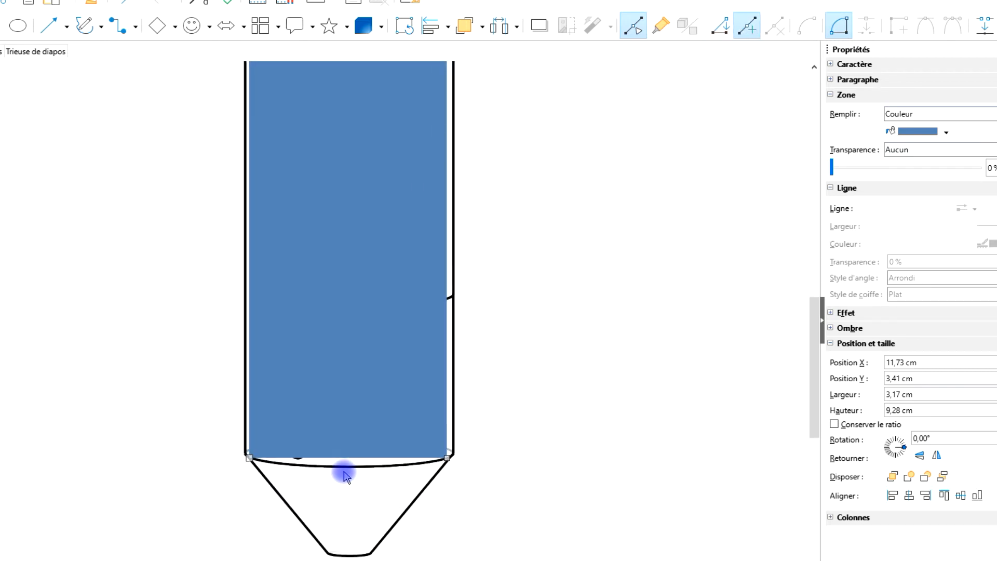
pyautogui.scroll(4, 342, 472)
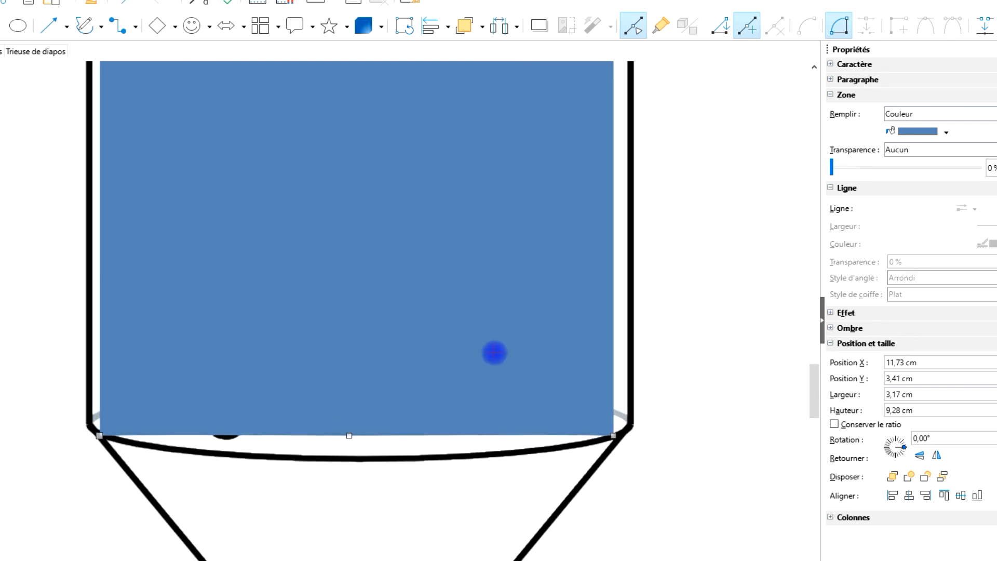
pyautogui.scroll(-5, 501, 291)
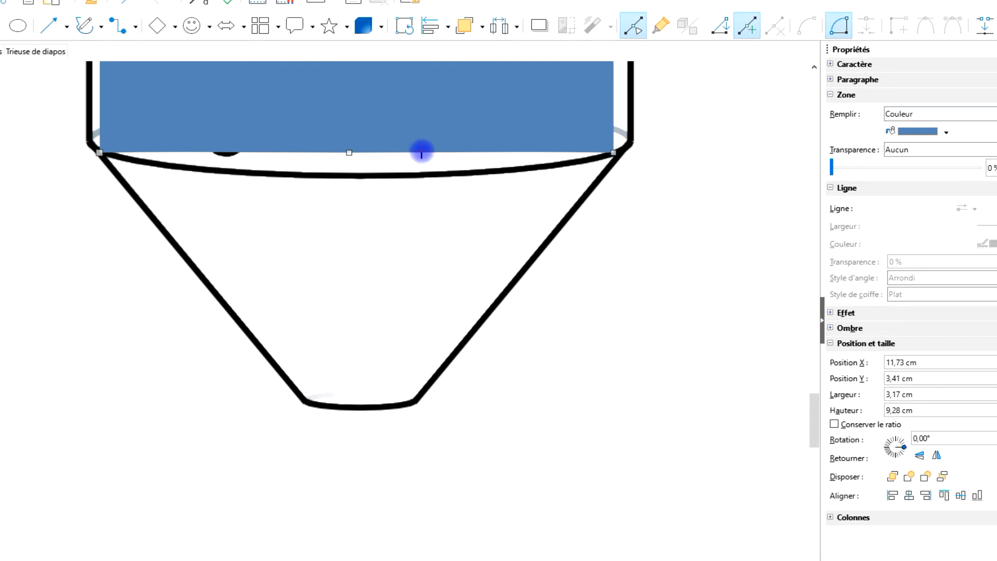
pyautogui.moveTo(349, 154); pyautogui.dragTo(358, 404)
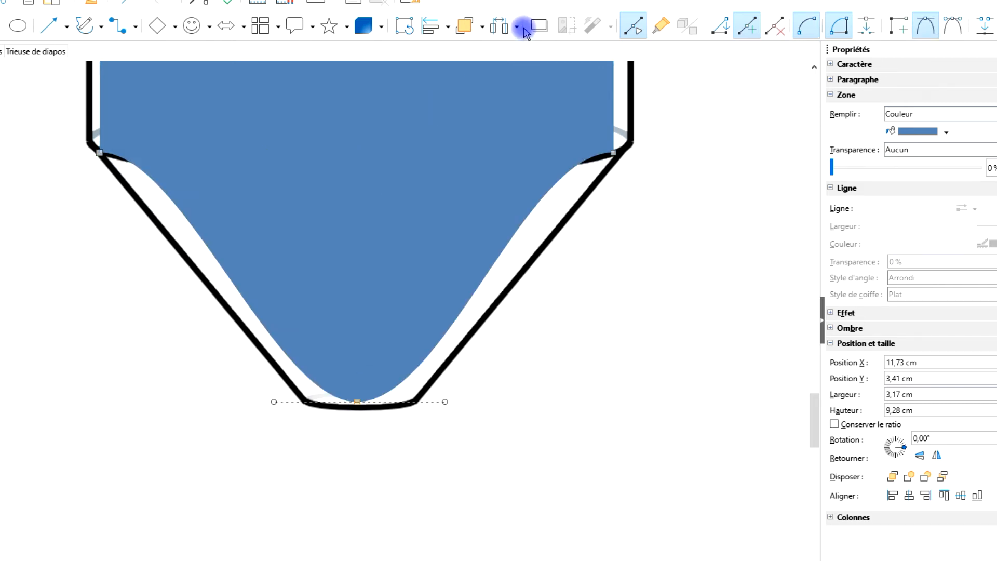
# Angle the curve handles of the shape's right and left bottom corner points downward to follow the tube's conical walls
pyautogui.click(613, 152)
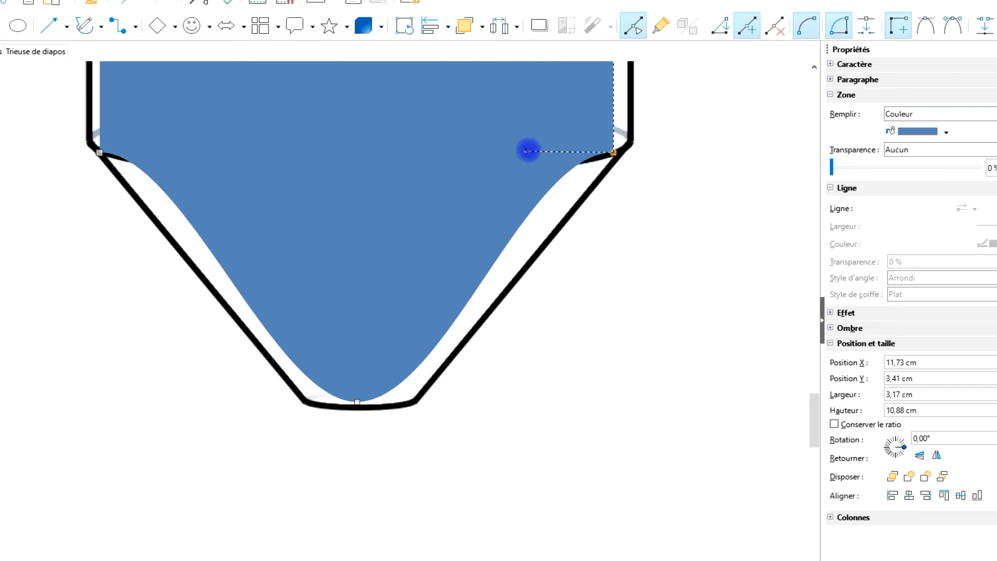
pyautogui.moveTo(526, 151); pyautogui.dragTo(514, 231)
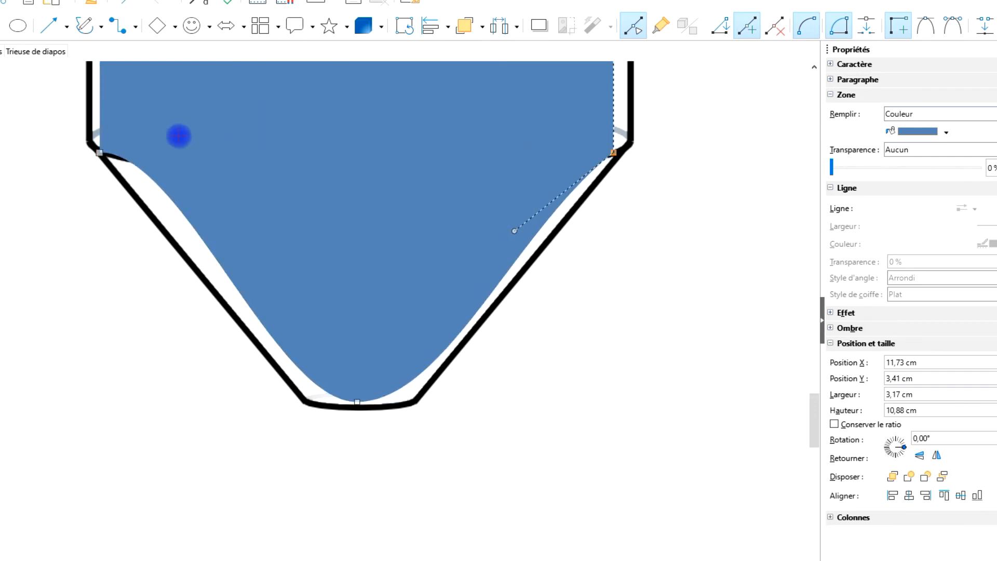
pyautogui.moveTo(99, 153); pyautogui.dragTo(217, 195)
pyautogui.scroll(3, 511, 249)
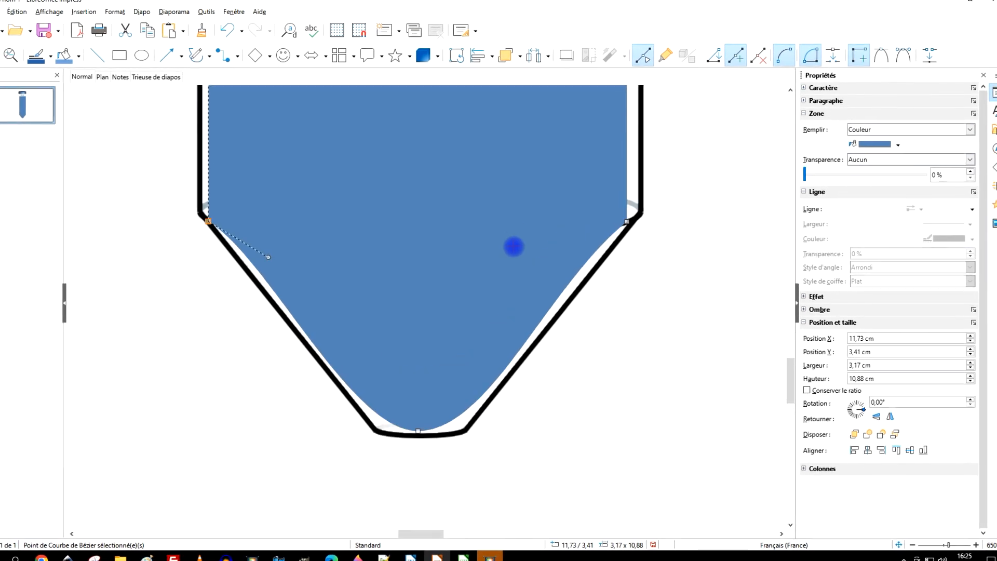
# Send the blue liquid shape behind the tube image so the graduations lie over it
pyautogui.scroll(-1, 414, 258)
pyautogui.scroll(-3, 429, 257)
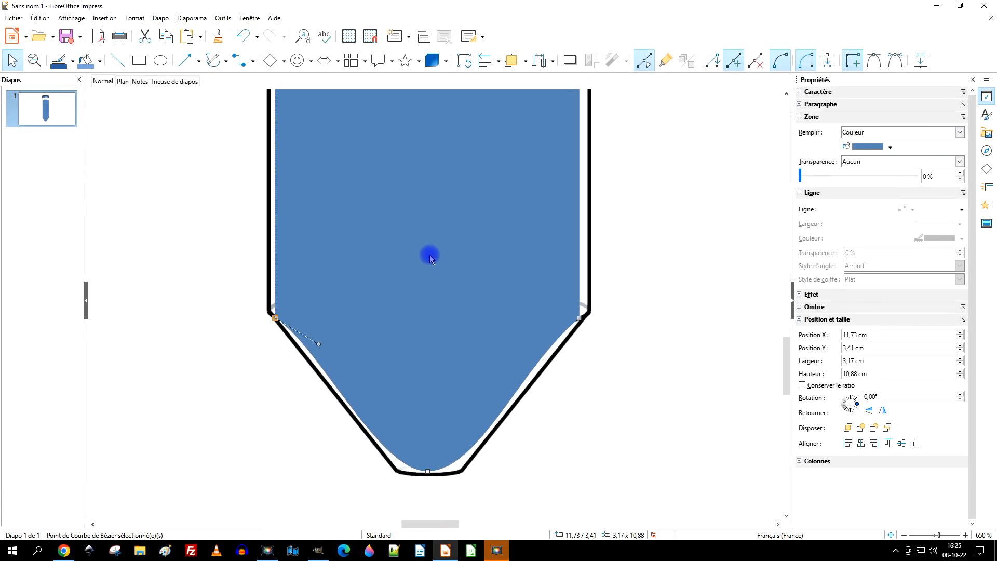
pyautogui.scroll(4, 434, 244)
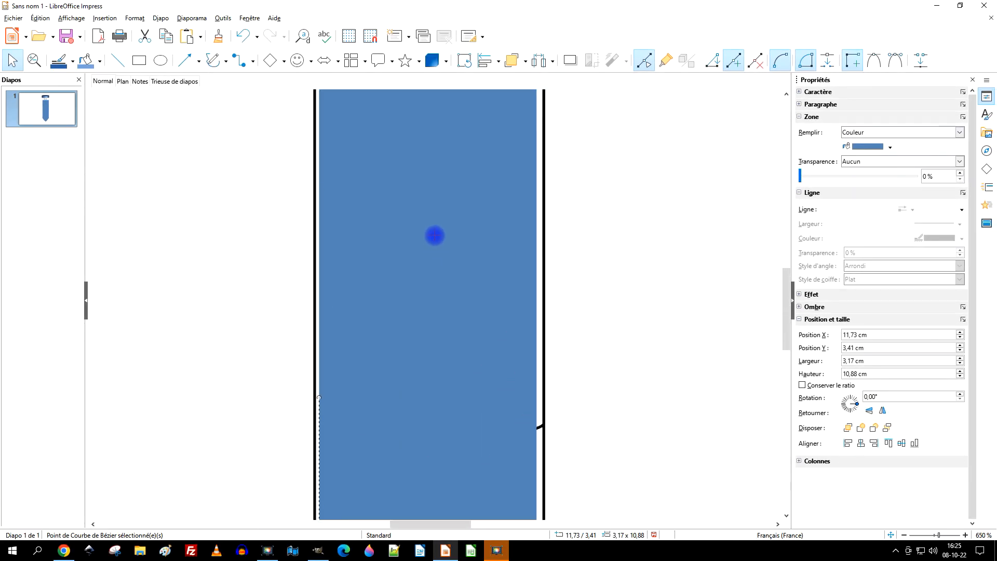
pyautogui.click(581, 191)
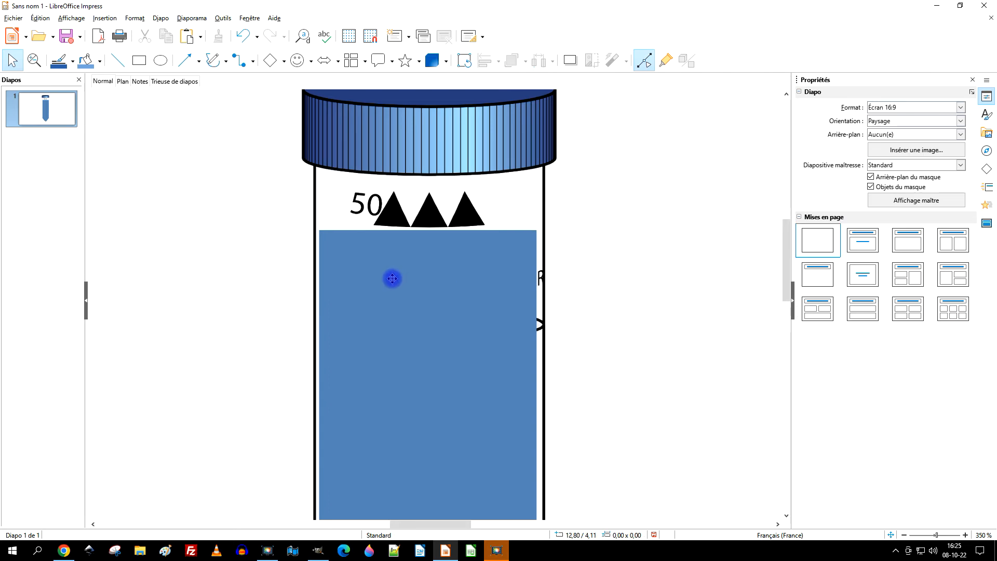
pyautogui.click(426, 260)
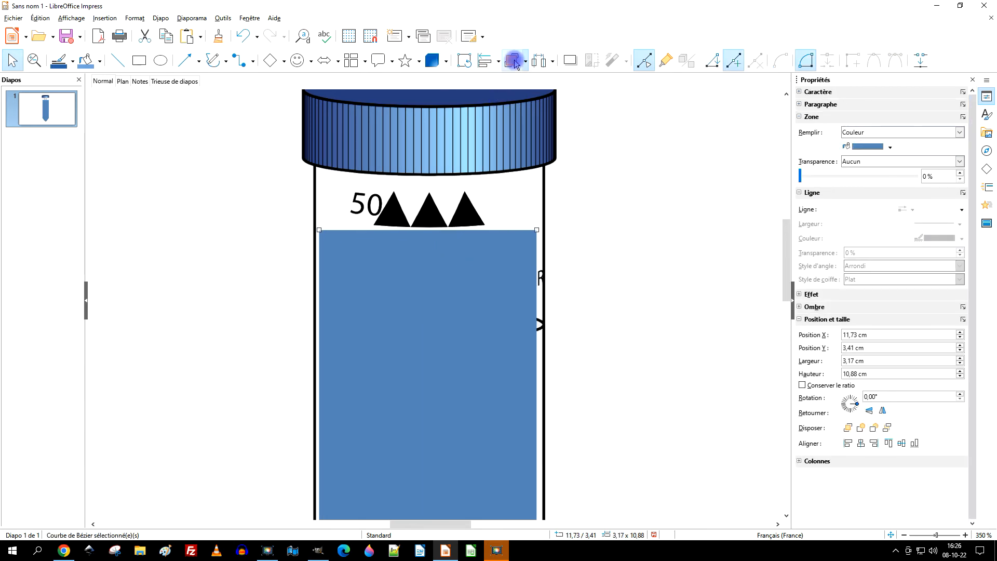
pyautogui.click(526, 62)
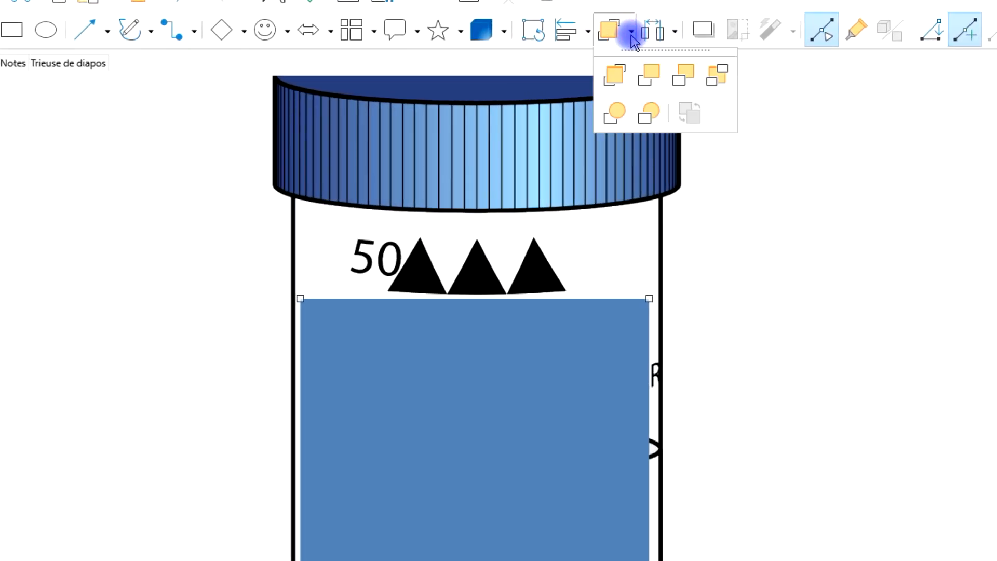
pyautogui.click(719, 75)
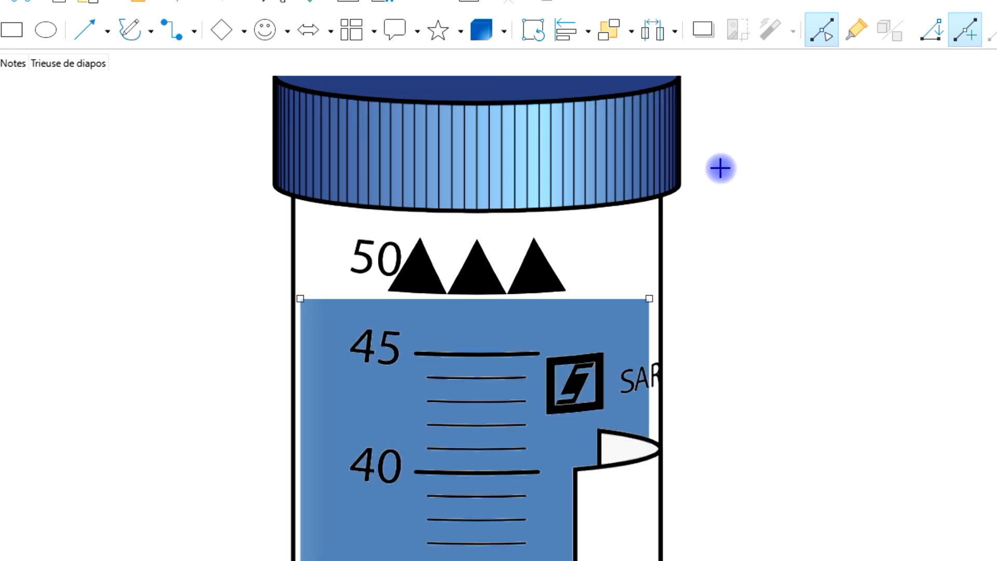
pyautogui.scroll(-3, 760, 265)
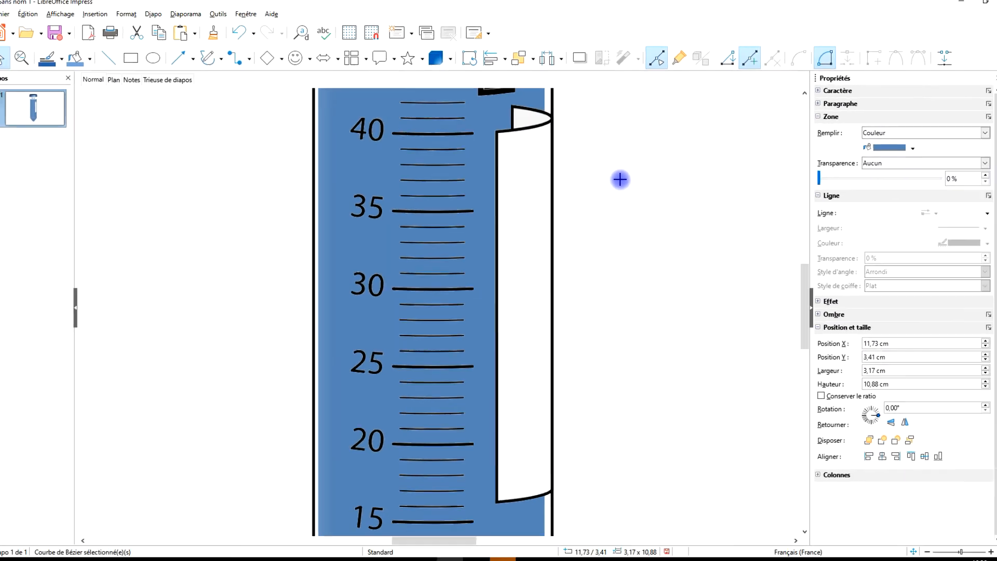
pyautogui.scroll(-2, 761, 188)
pyautogui.scroll(-1, 602, 132)
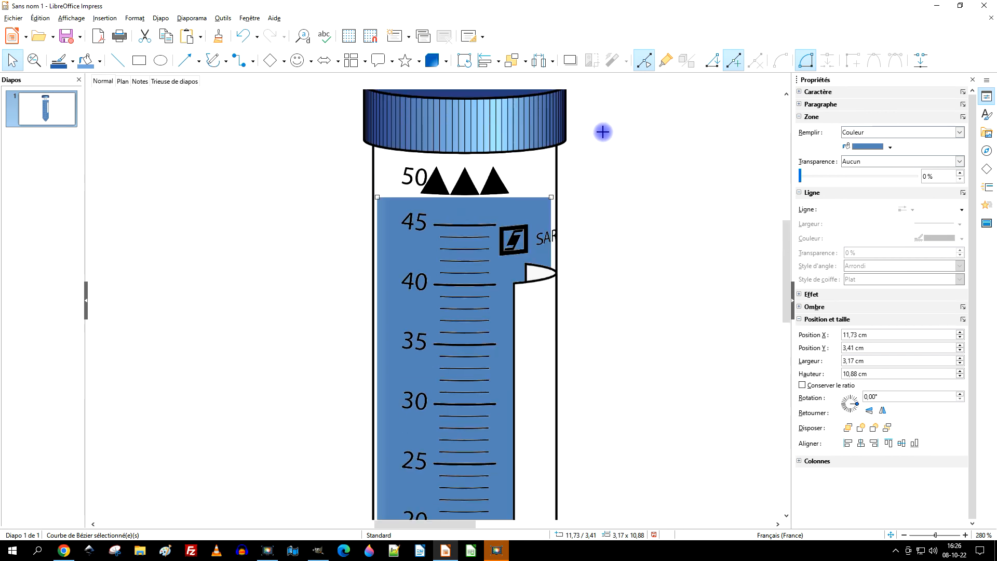
pyautogui.scroll(-3, 601, 135)
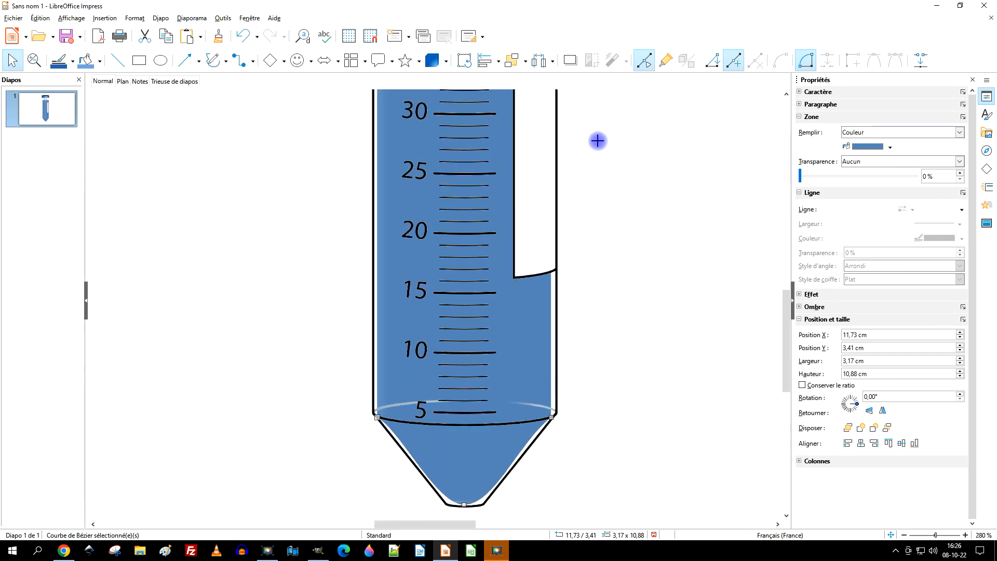
pyautogui.scroll(3, 597, 141)
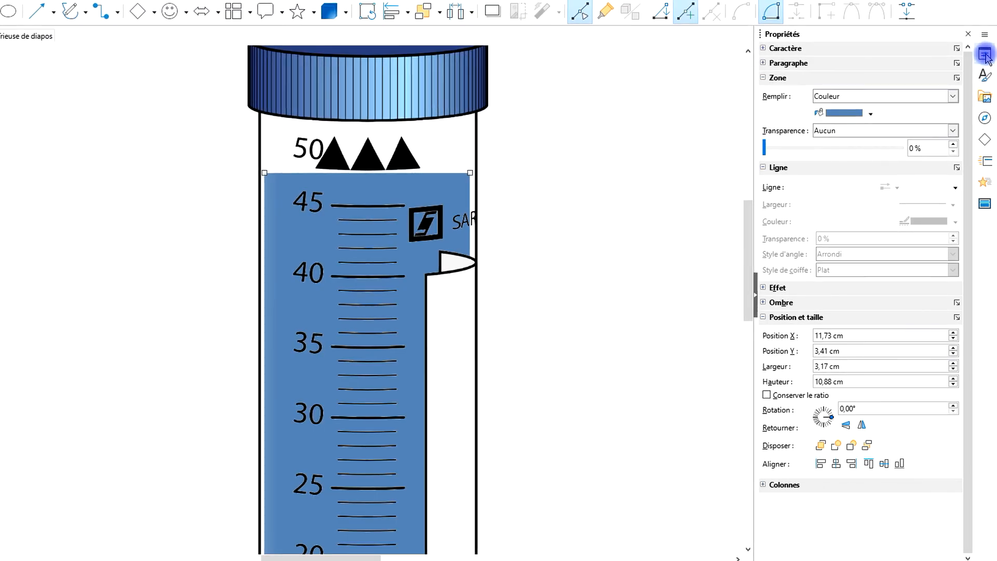
# Add an animation to the blue liquid shape with the entrance effect Balayer
pyautogui.click(983, 183)
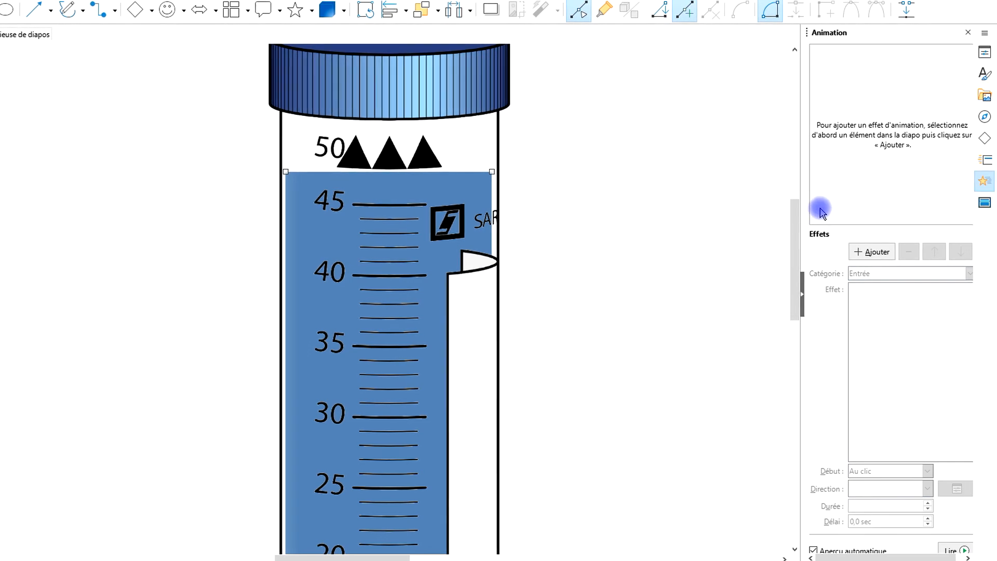
pyautogui.click(870, 253)
pyautogui.click(284, 172)
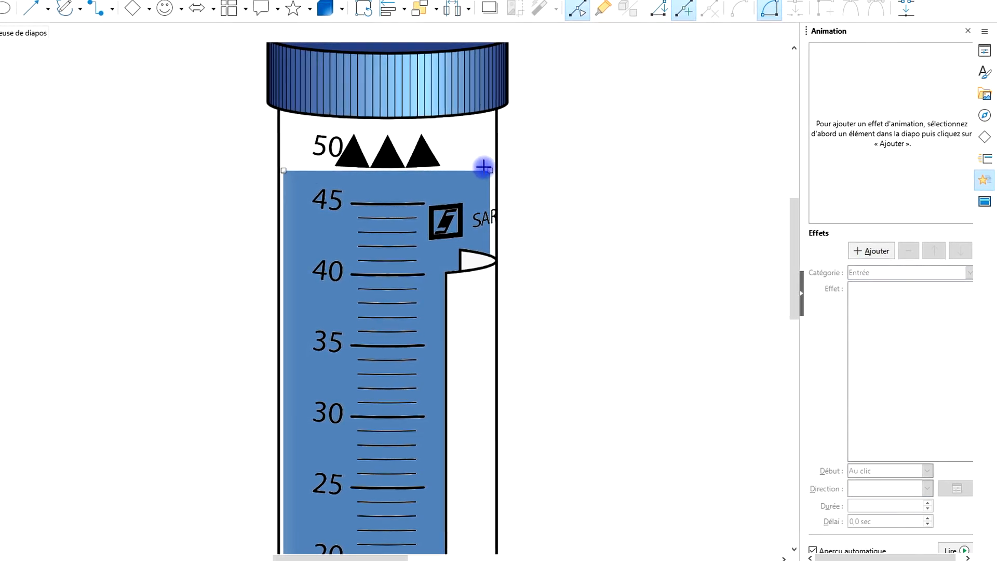
pyautogui.click(872, 251)
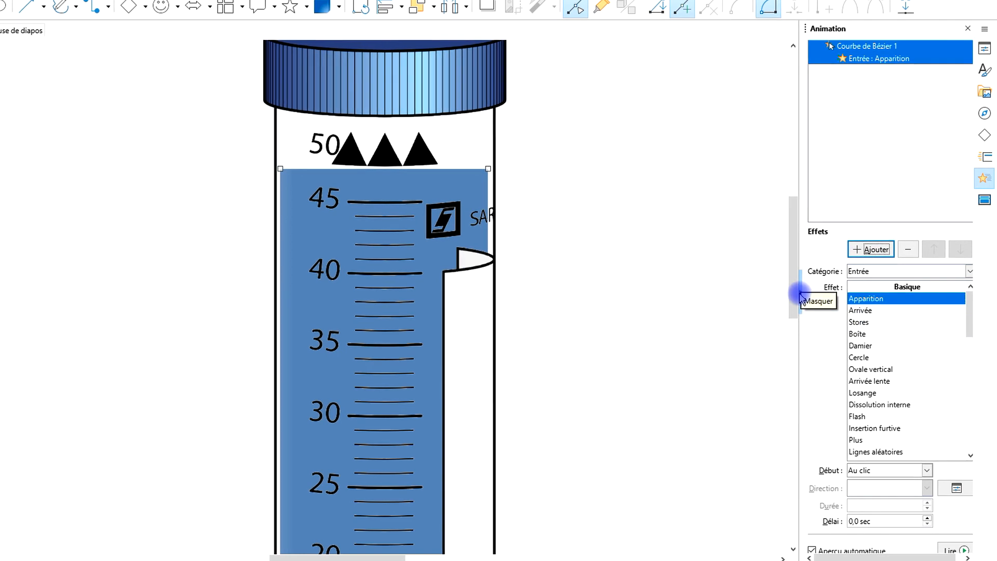
pyautogui.moveTo(803, 256); pyautogui.dragTo(768, 251)
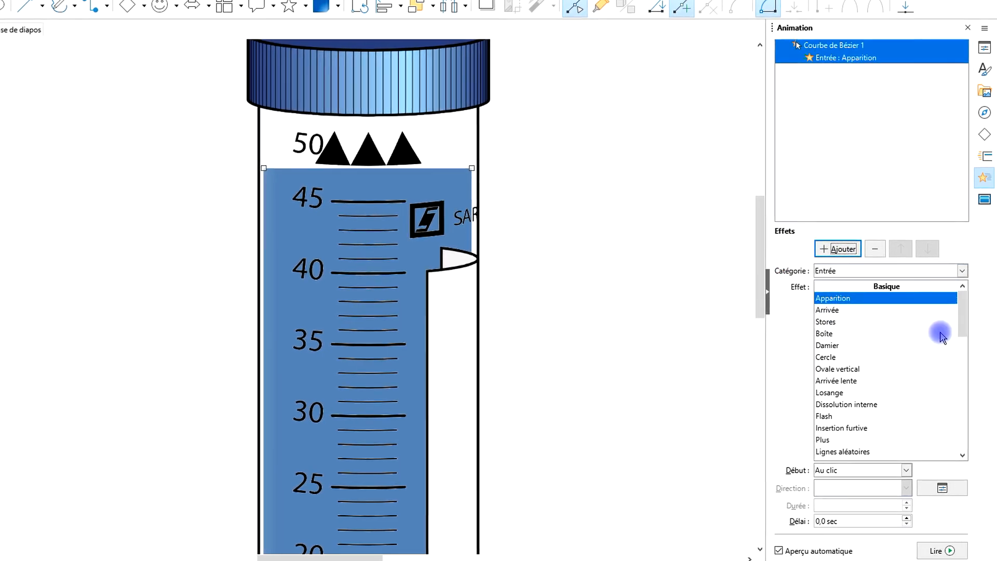
pyautogui.moveTo(963, 316); pyautogui.dragTo(963, 346)
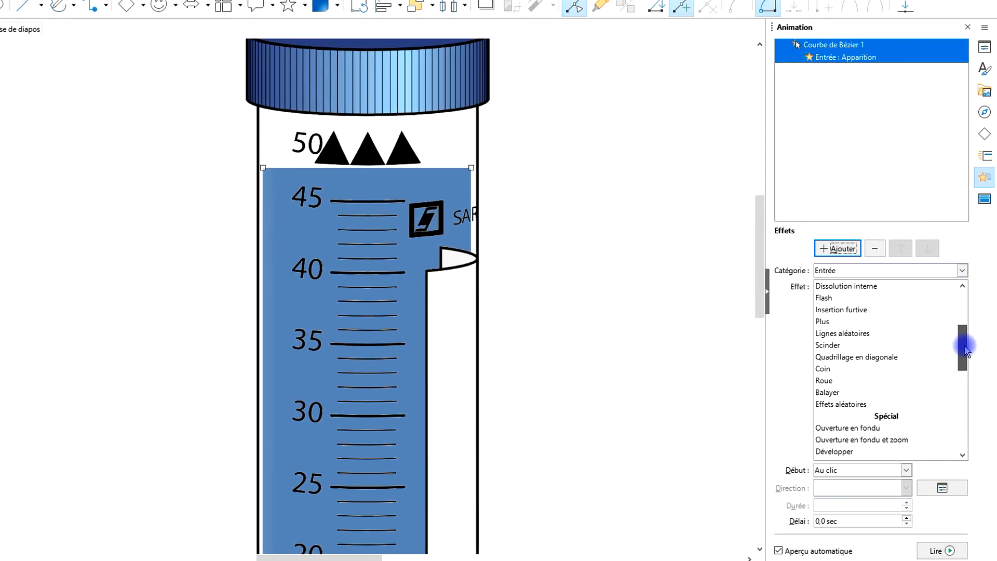
pyautogui.click(830, 392)
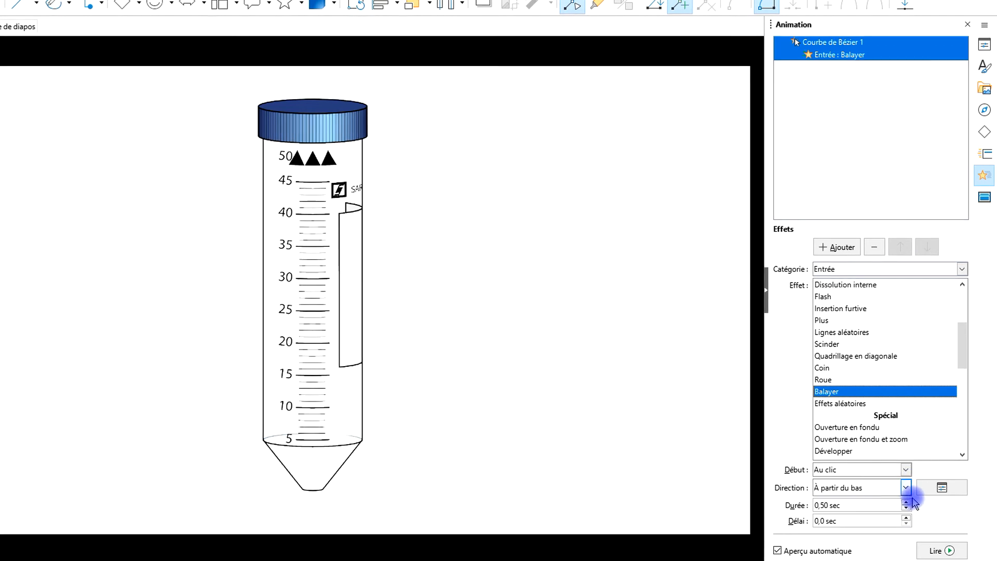
# Set the duration of the Balayer entrance effect to 3,50 sec
pyautogui.click(907, 503)
pyautogui.click(906, 503)
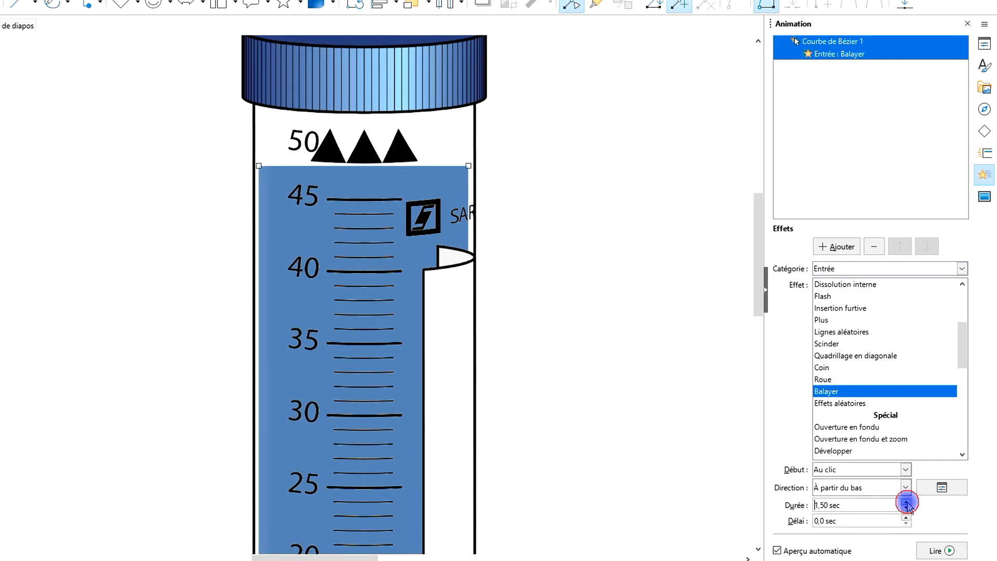
pyautogui.click(906, 502)
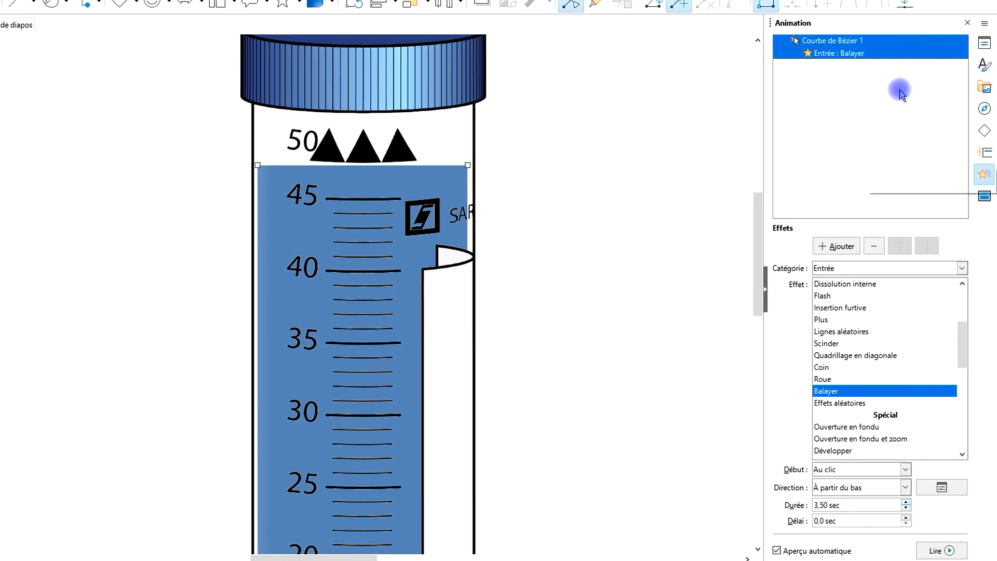
# Add a second animation effect to the blue liquid shape and choose the Sortie category for it
pyautogui.click(835, 245)
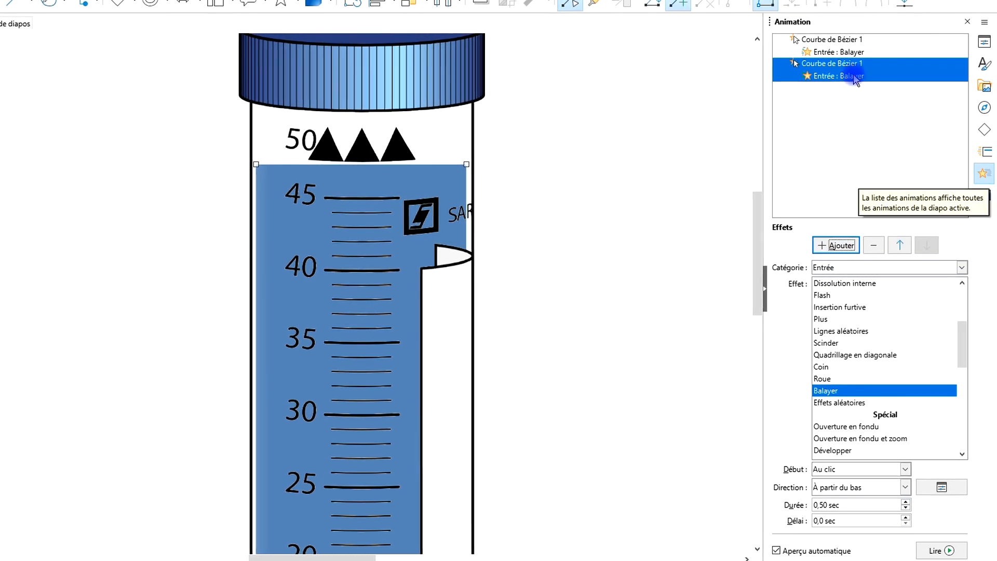
pyautogui.click(951, 268)
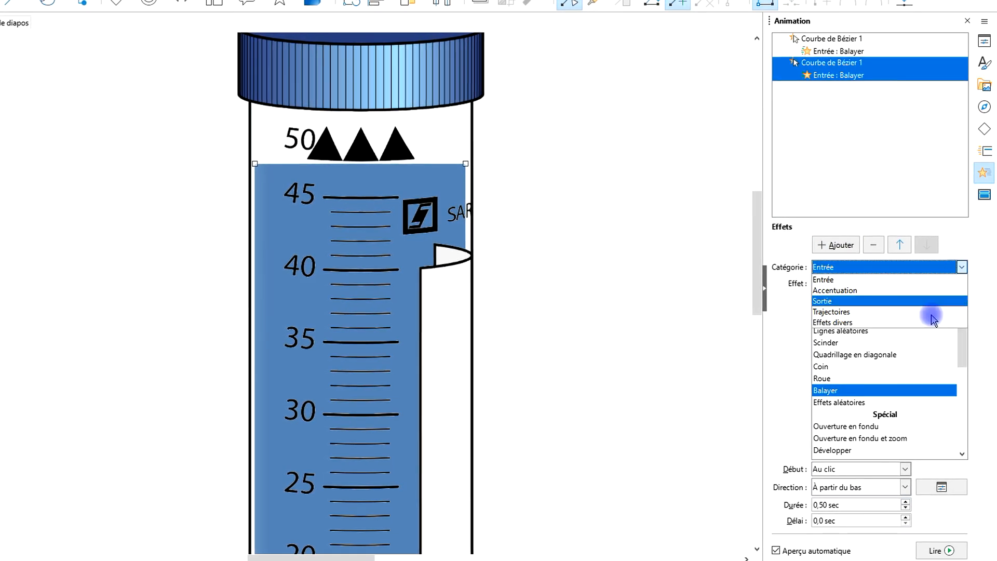
pyautogui.click(889, 301)
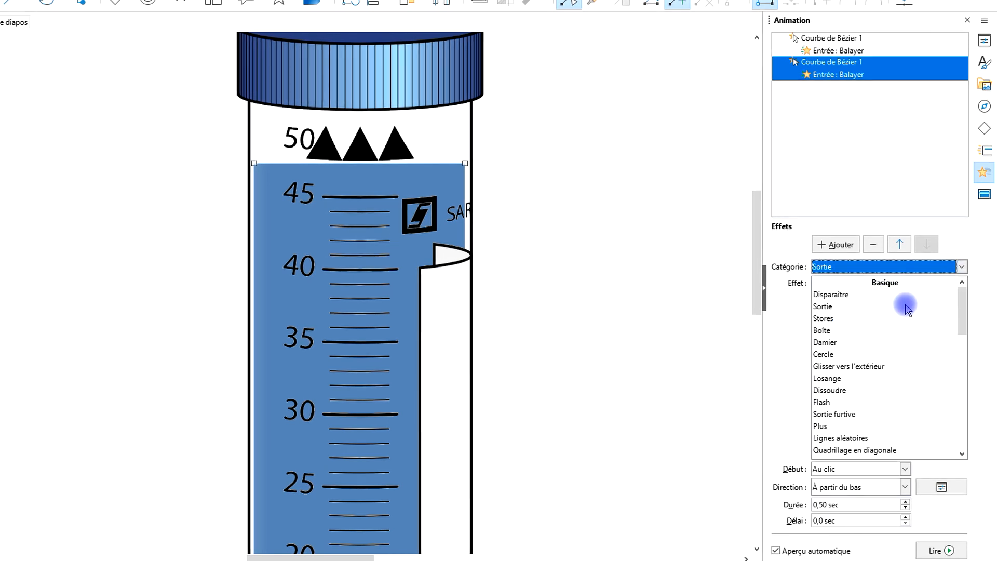
# Try to give the second effect the direction À partir du haut and a duration of 3,00 sec
pyautogui.click(903, 490)
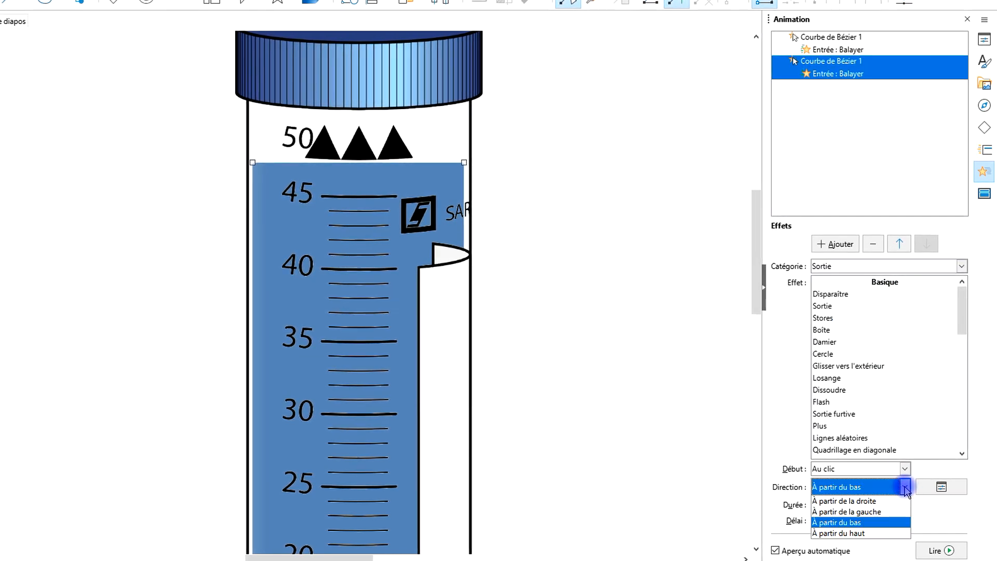
pyautogui.click(872, 534)
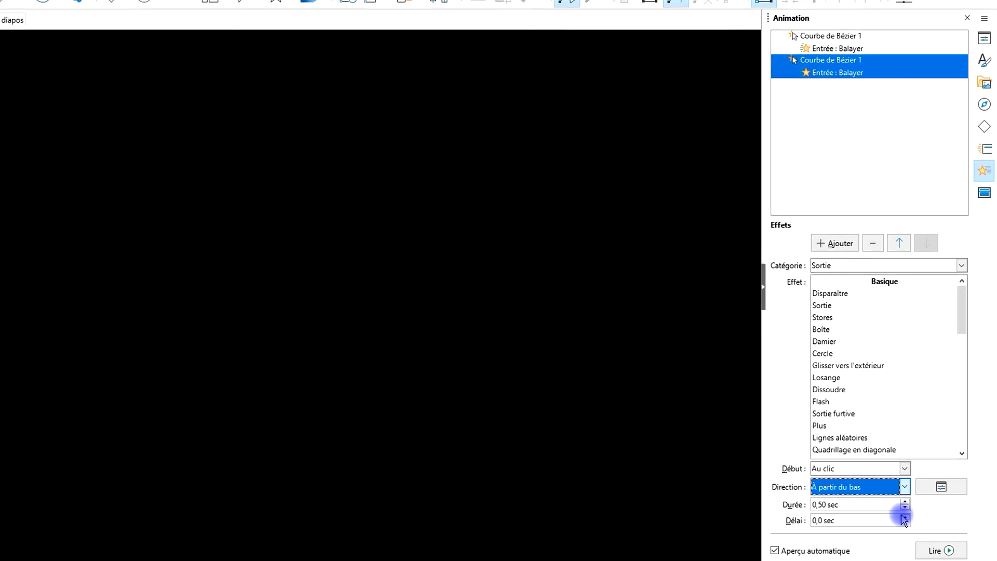
pyautogui.click(905, 501)
pyautogui.click(905, 501)
pyautogui.click(905, 501)
pyautogui.click(905, 501)
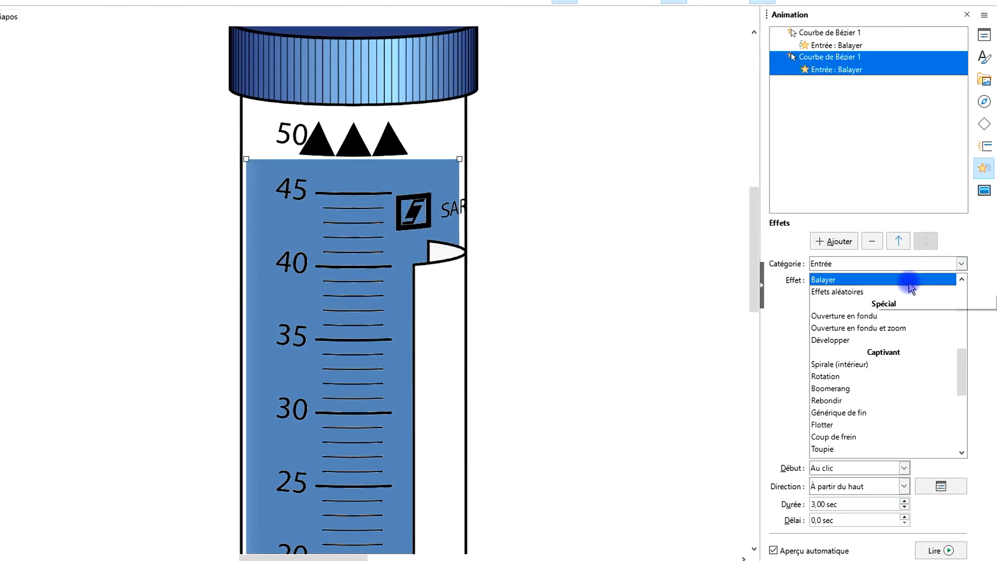
# Change the second animation effect to Balayer from the Sortie category
pyautogui.click(961, 263)
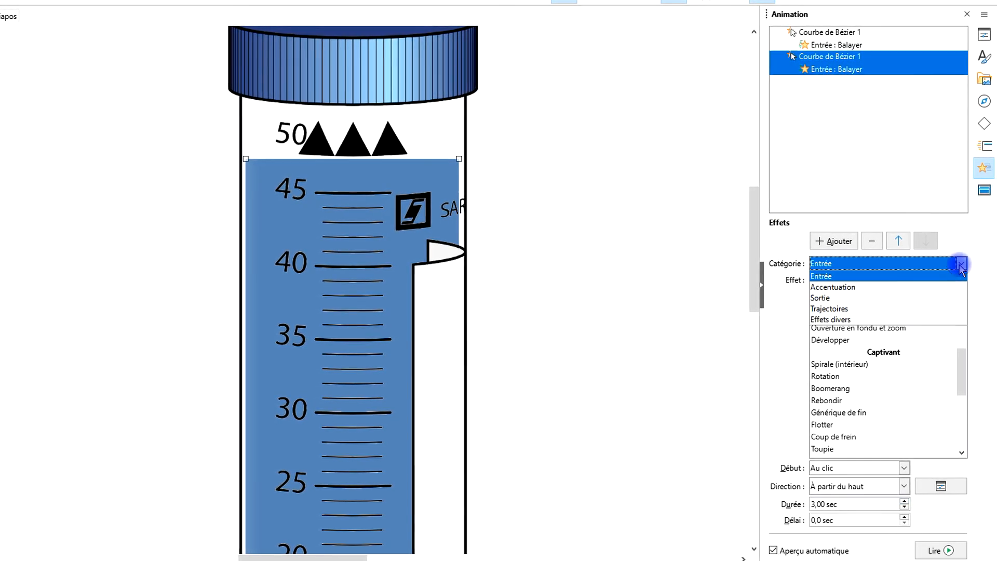
pyautogui.click(854, 298)
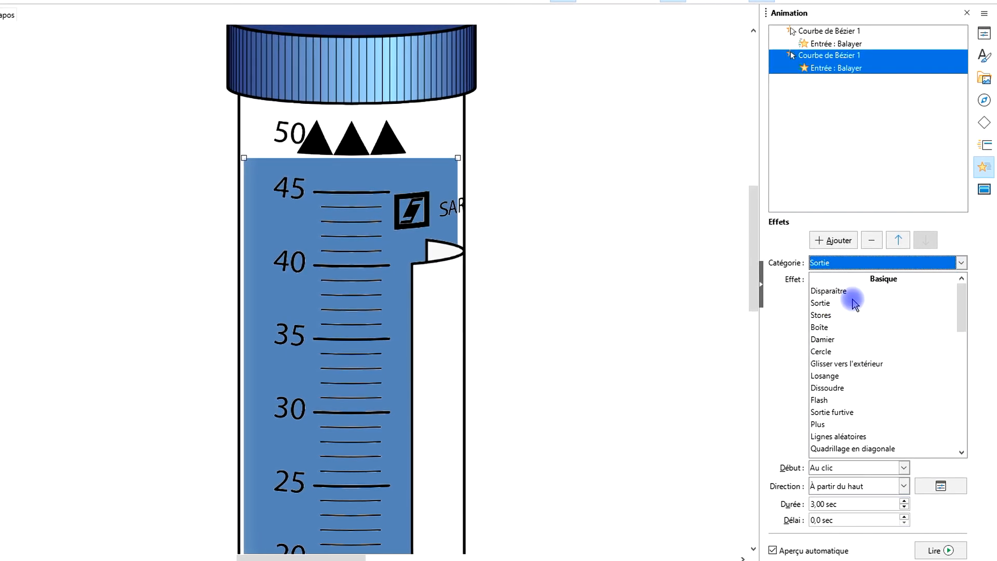
pyautogui.scroll(-5, 852, 364)
pyautogui.click(834, 315)
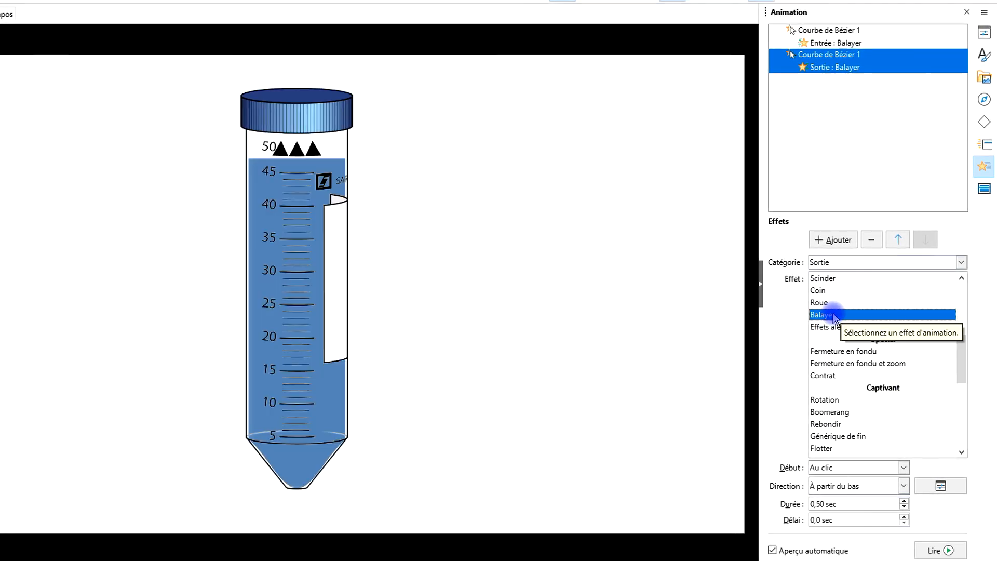
# Set the exit effect's direction to À partir du haut and its duration to 3,50 sec
pyautogui.click(904, 486)
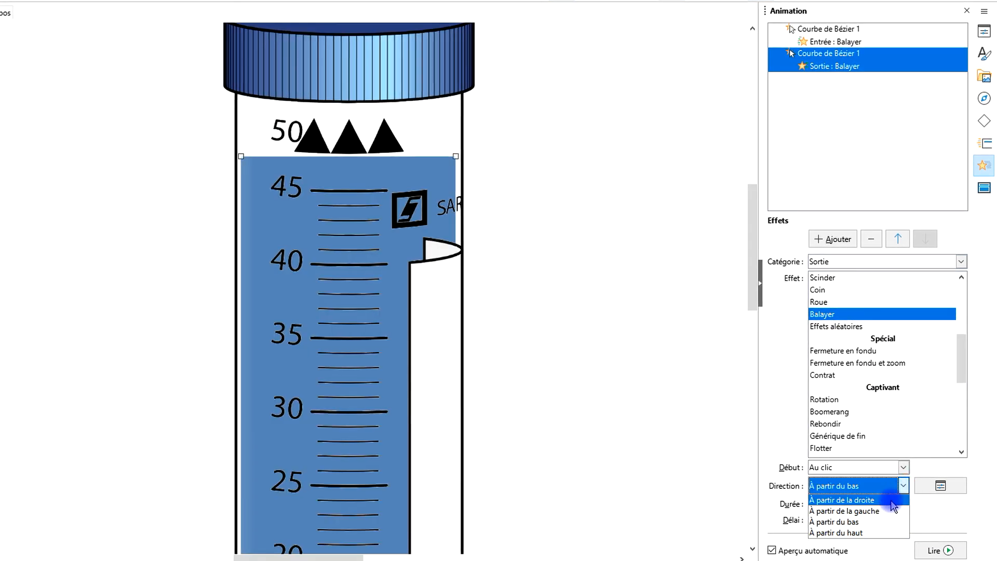
pyautogui.click(881, 532)
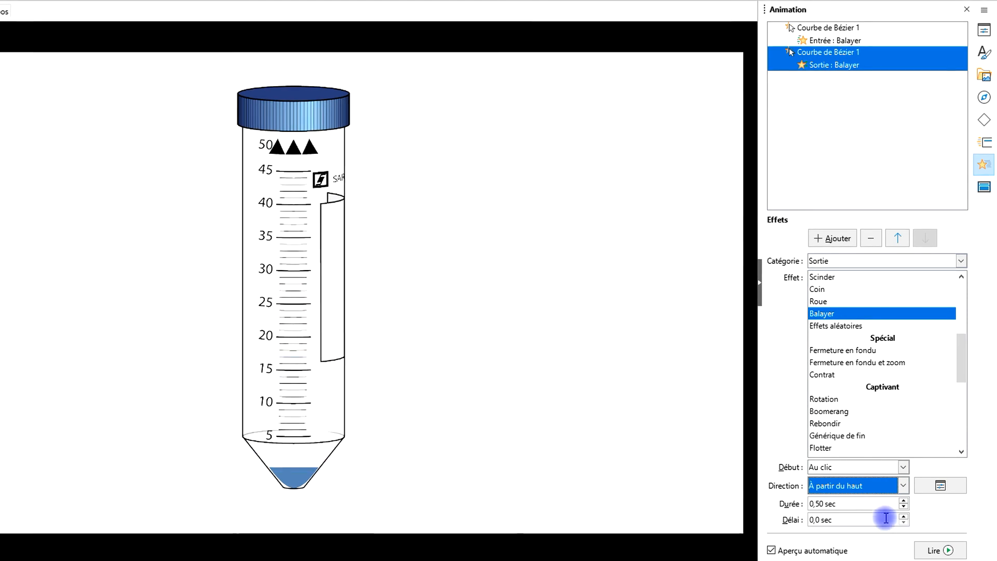
pyautogui.click(904, 500)
pyautogui.click(903, 500)
pyautogui.click(904, 501)
pyautogui.click(904, 500)
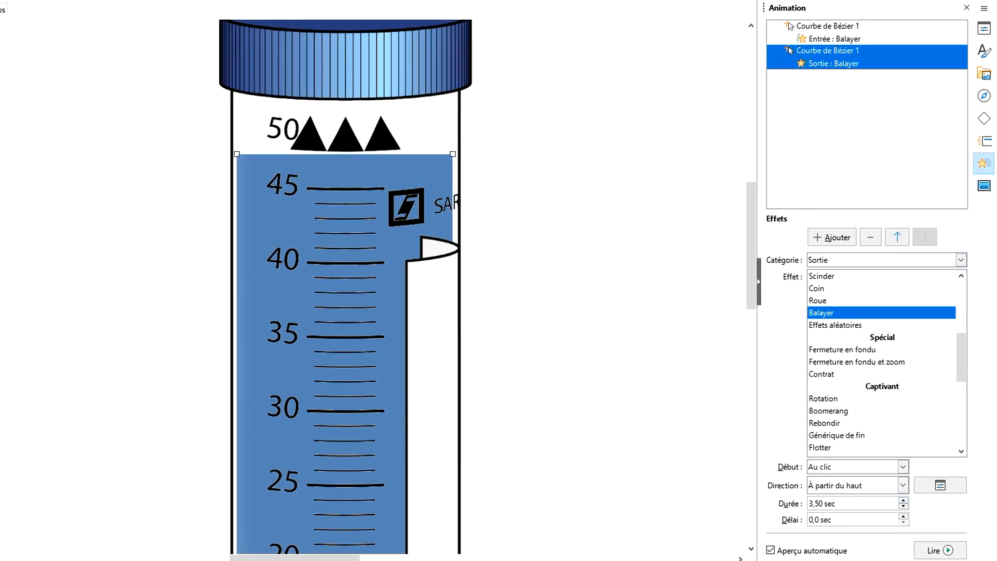
# Run the slideshow from the first slide, play the filling and emptying animations, and return to editing
pyautogui.click(192, 19)
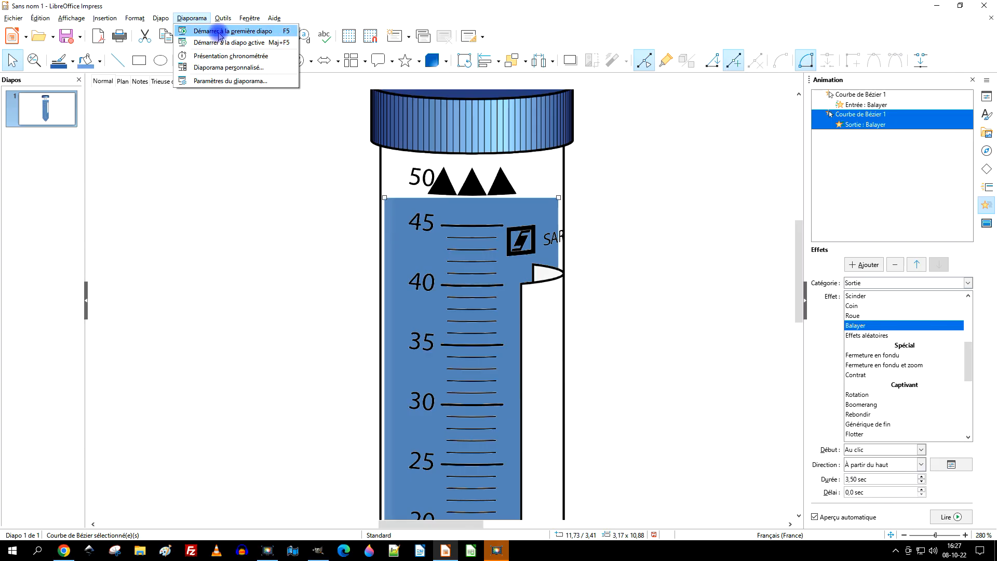
pyautogui.click(218, 32)
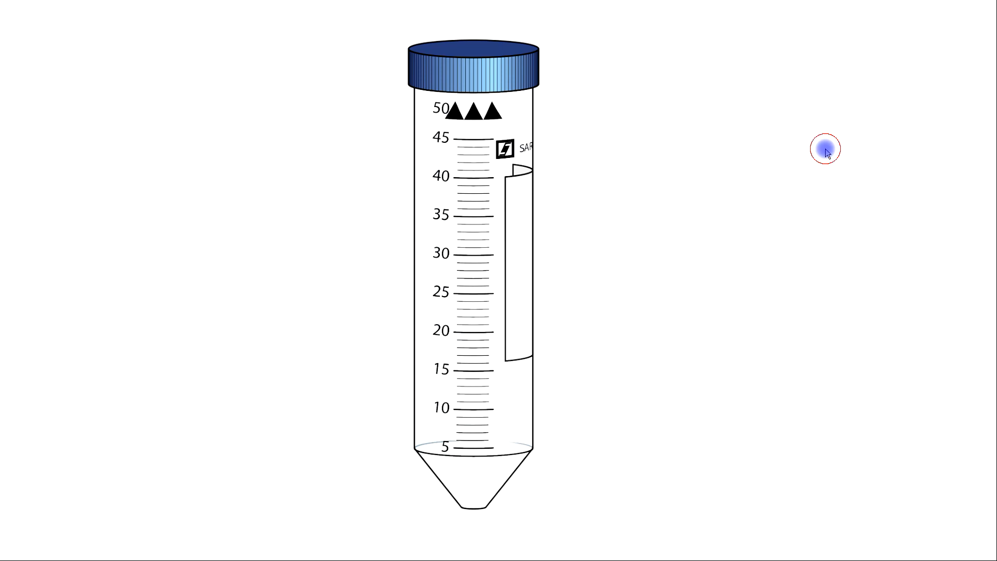
pyautogui.click(827, 152)
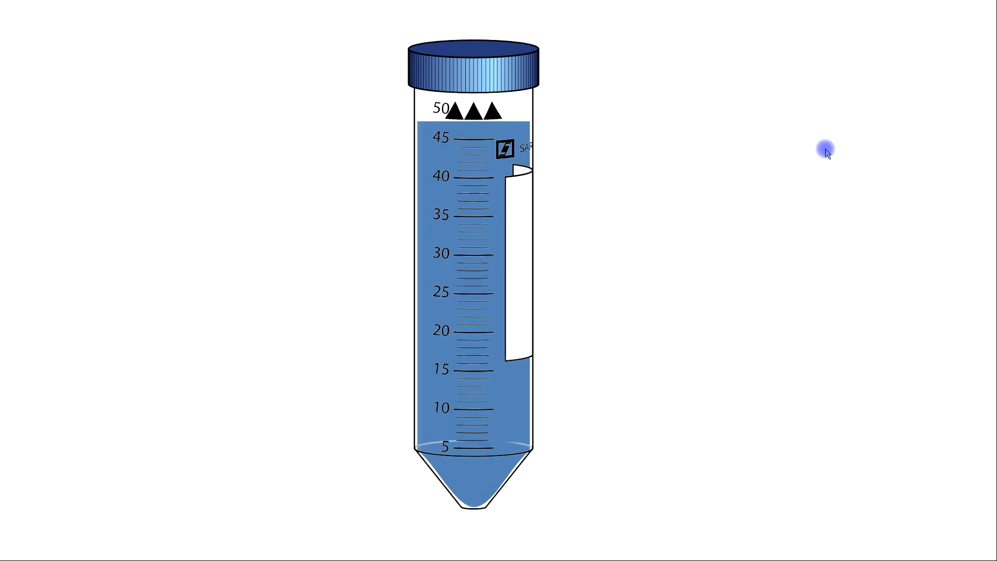
pyautogui.click(827, 152)
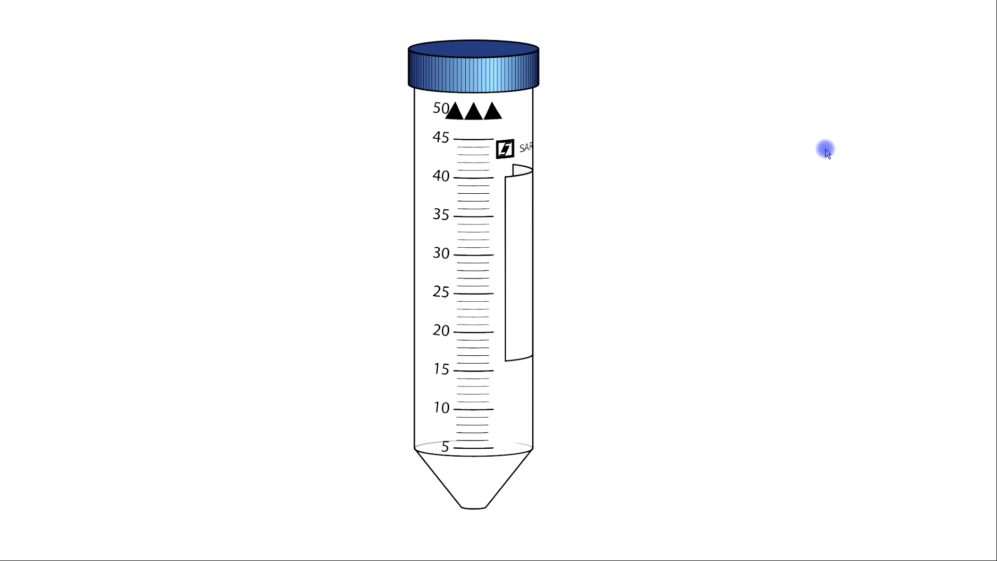
pyautogui.press('Escape')
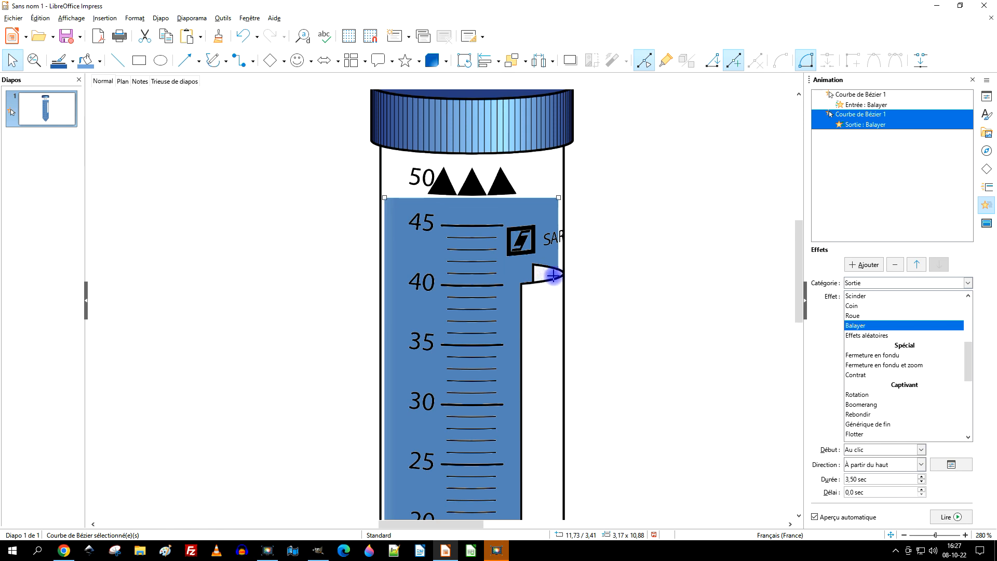
# Zoom out from the tube until the whole slide fits the view, and deselect the blue liquid shape
pyautogui.scroll(-1, 693, 257)
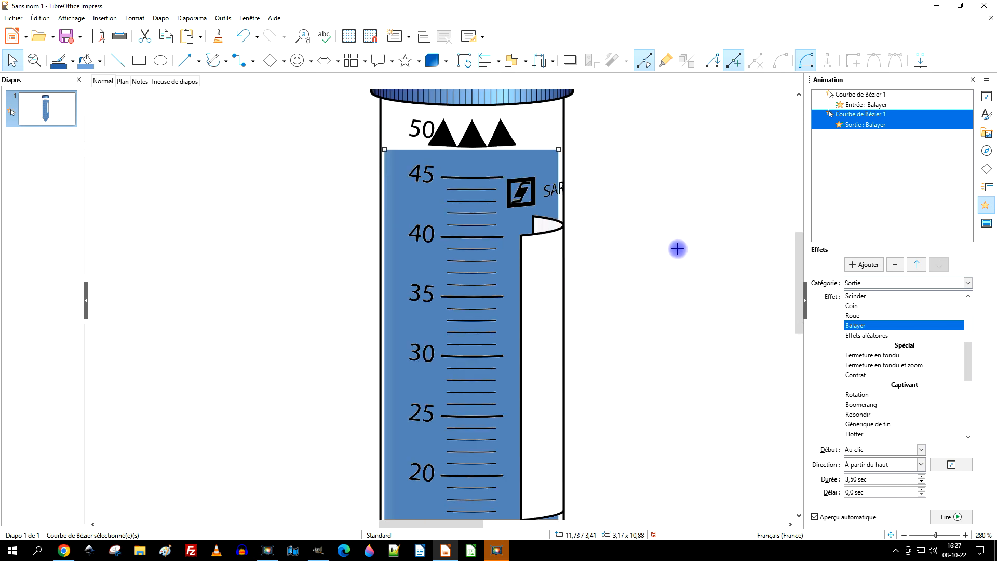
pyautogui.keyDown('ctrl'); pyautogui.scroll(-3, 642, 249); pyautogui.keyUp('ctrl')
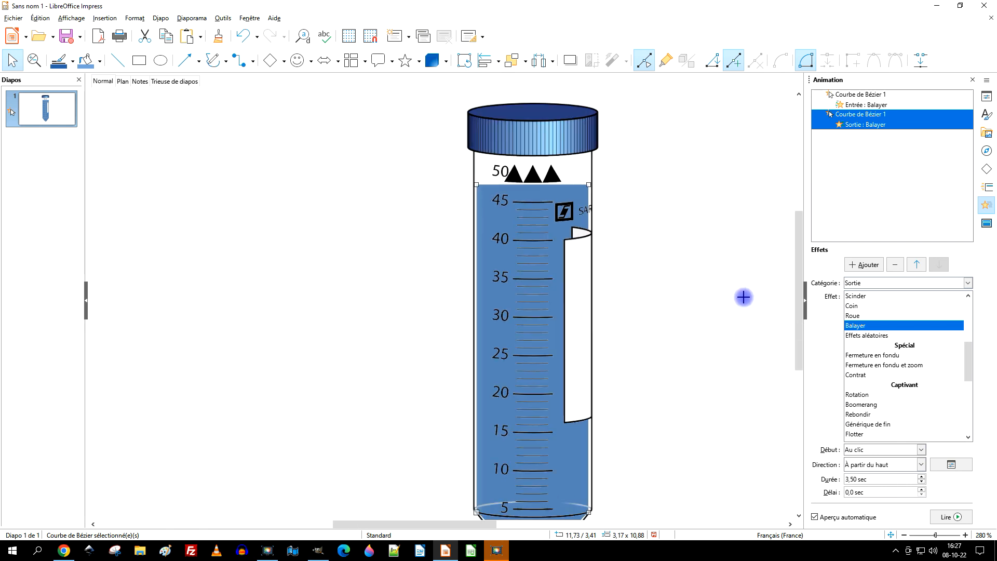
pyautogui.keyDown('ctrl'); pyautogui.scroll(-3, 639, 324); pyautogui.keyUp('ctrl')
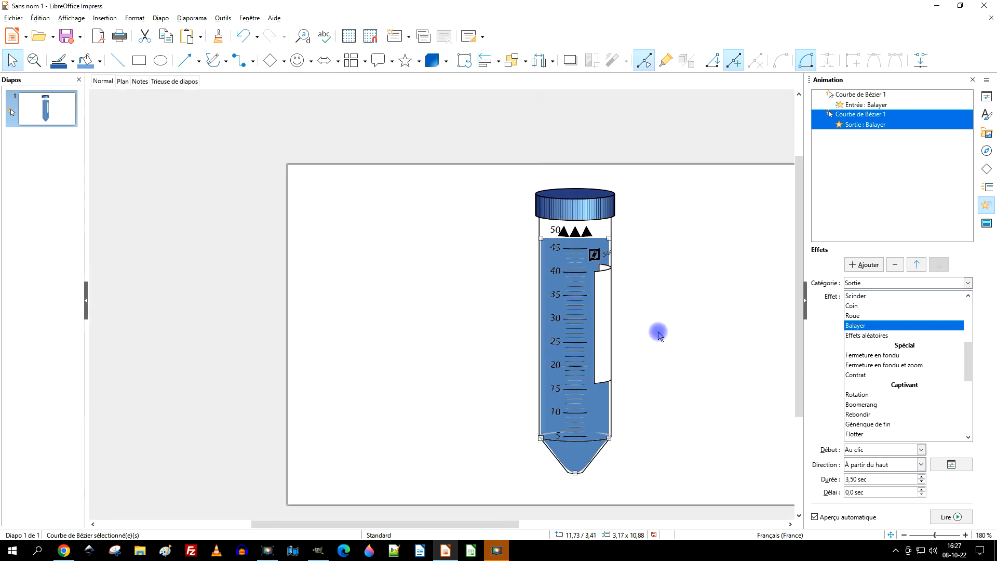
pyautogui.moveTo(464, 524); pyautogui.dragTo(539, 515)
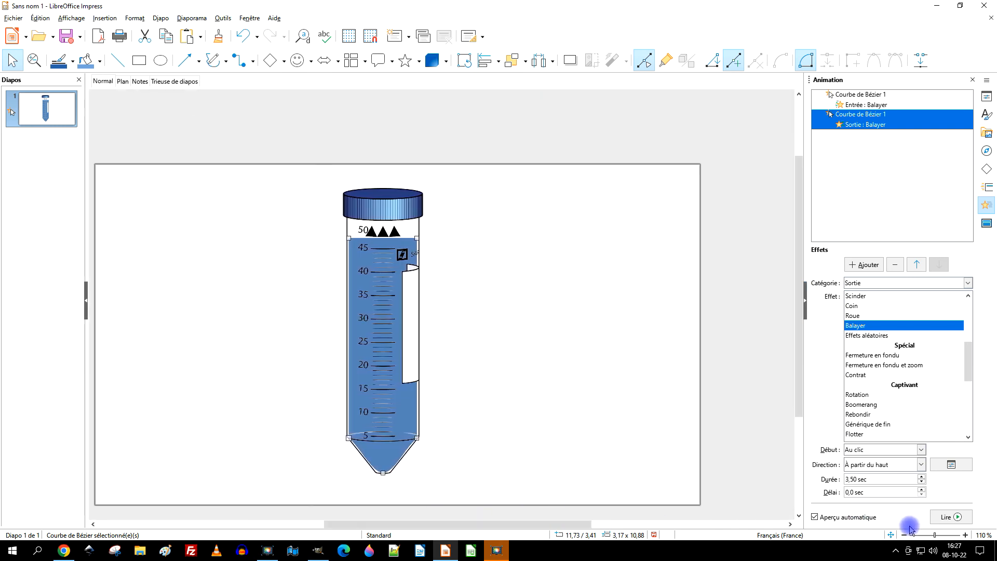
pyautogui.rightClick(979, 535)
pyautogui.click(941, 445)
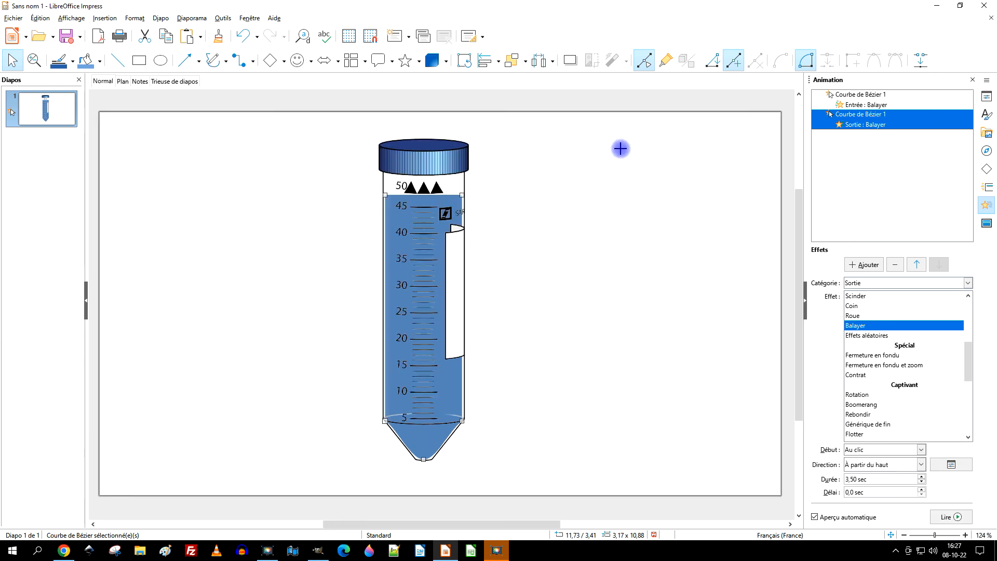
pyautogui.click(608, 101)
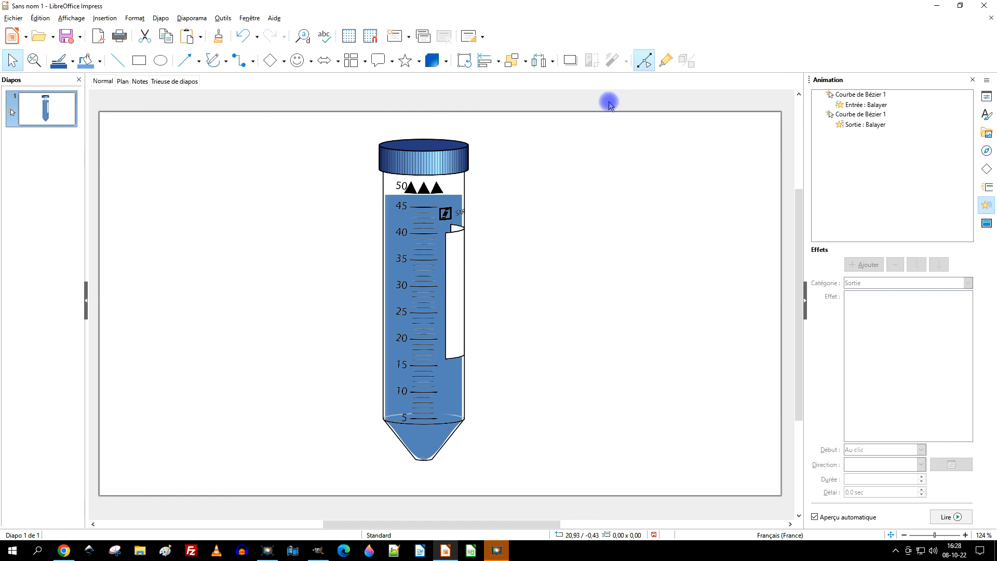